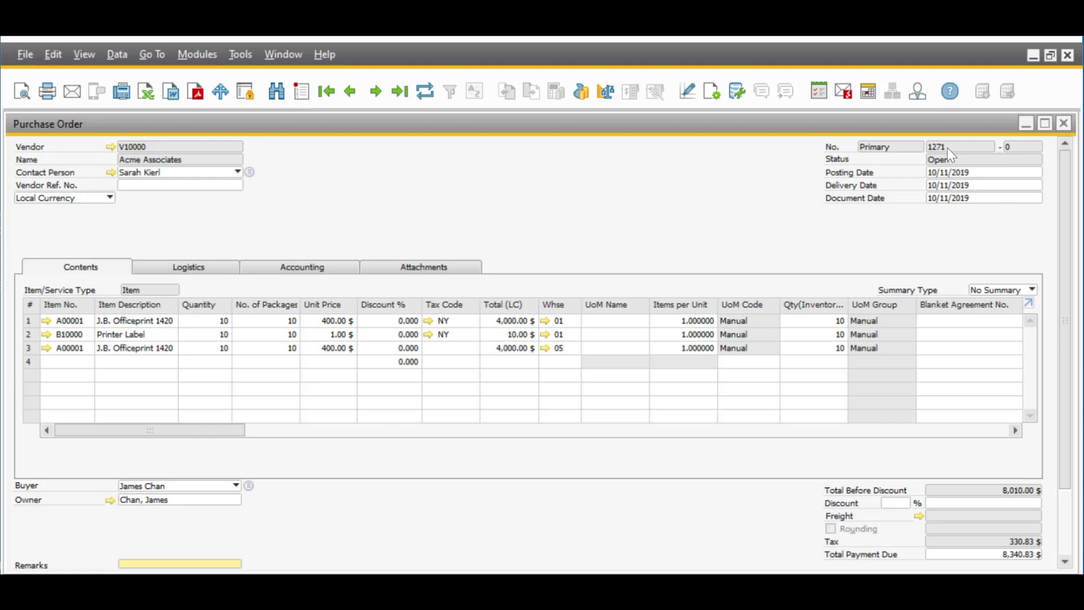
Step: Load purchase order 1271 into Produmex Scan's goods receipt screen and start receiving
{"action": "key", "text": "alt+Tab"}
{"action": "left_click", "coordinate": [865, 305]}
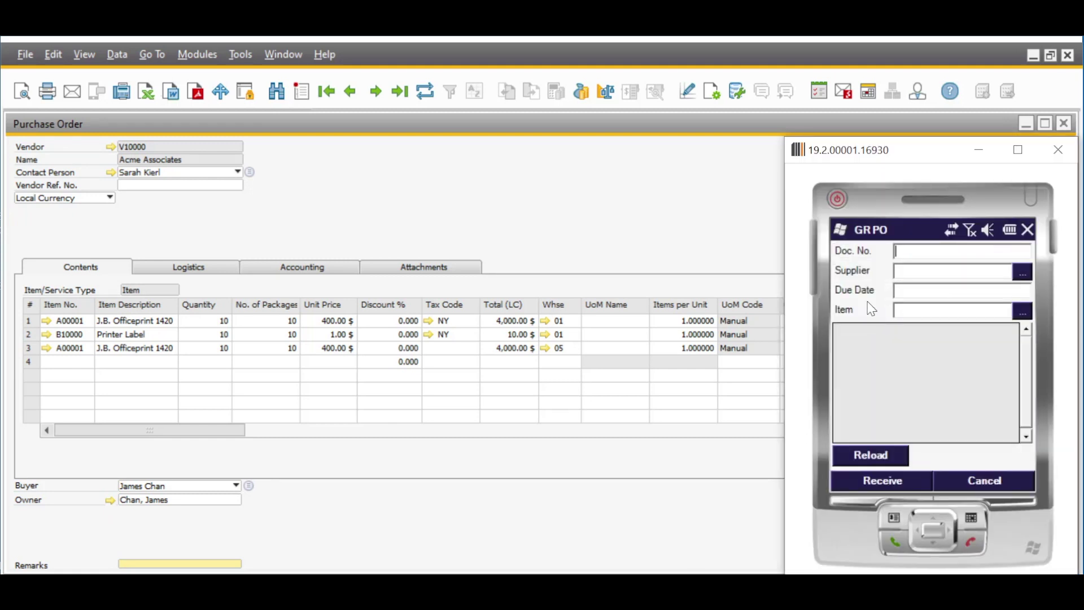
{"action": "type", "text": "1271"}
{"action": "left_click", "coordinate": [881, 461]}
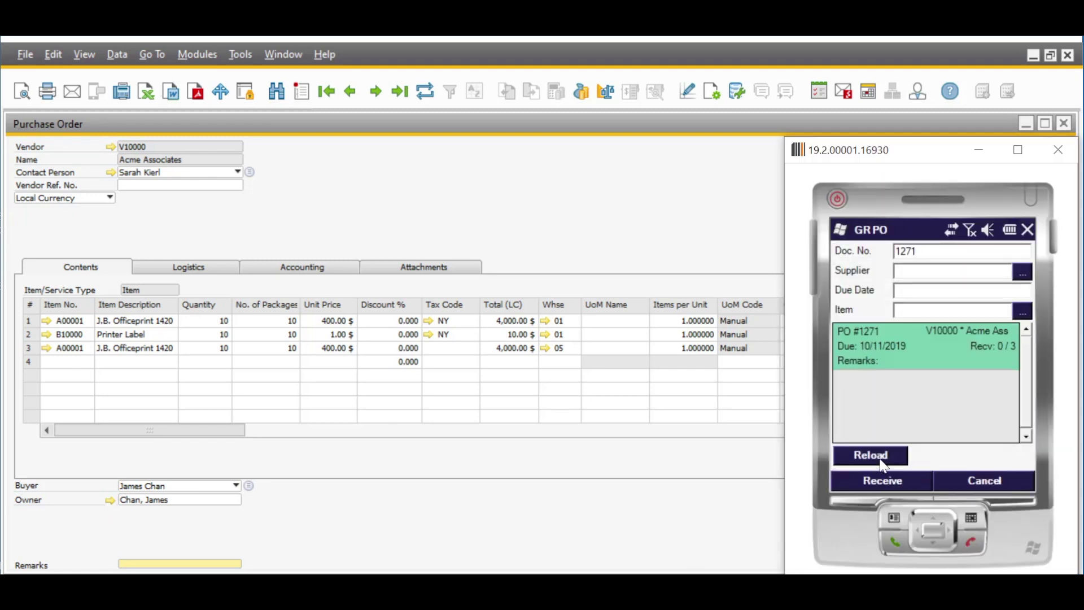
{"action": "left_click", "coordinate": [882, 481]}
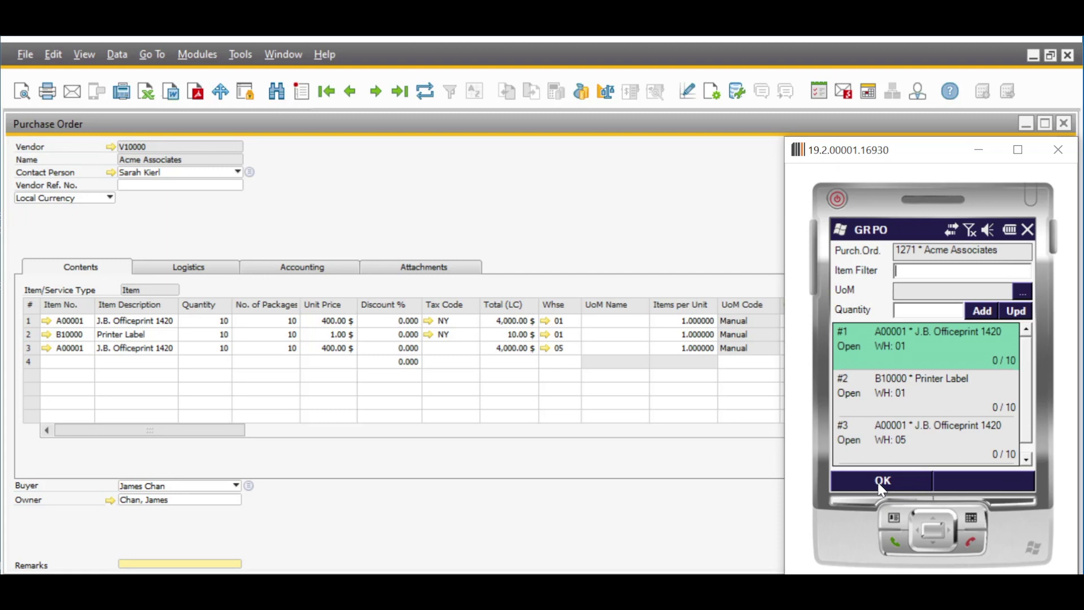
Step: Receive 10 Printer Labels under a newly generated batch number
{"action": "type", "text": "0707777016"}
{"action": "key", "text": "Return"}
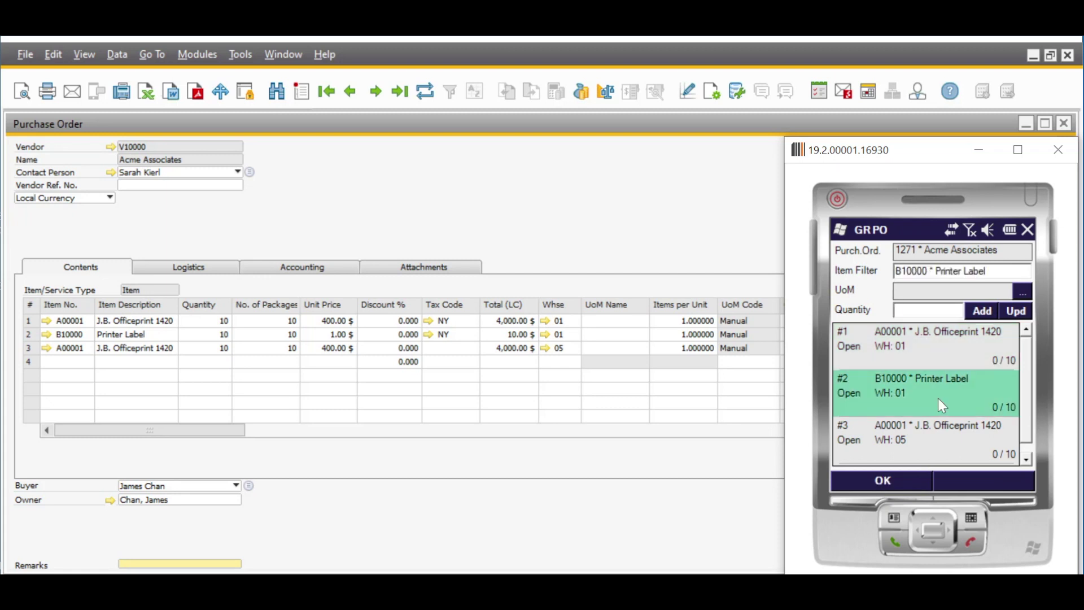
{"action": "left_click", "coordinate": [938, 398]}
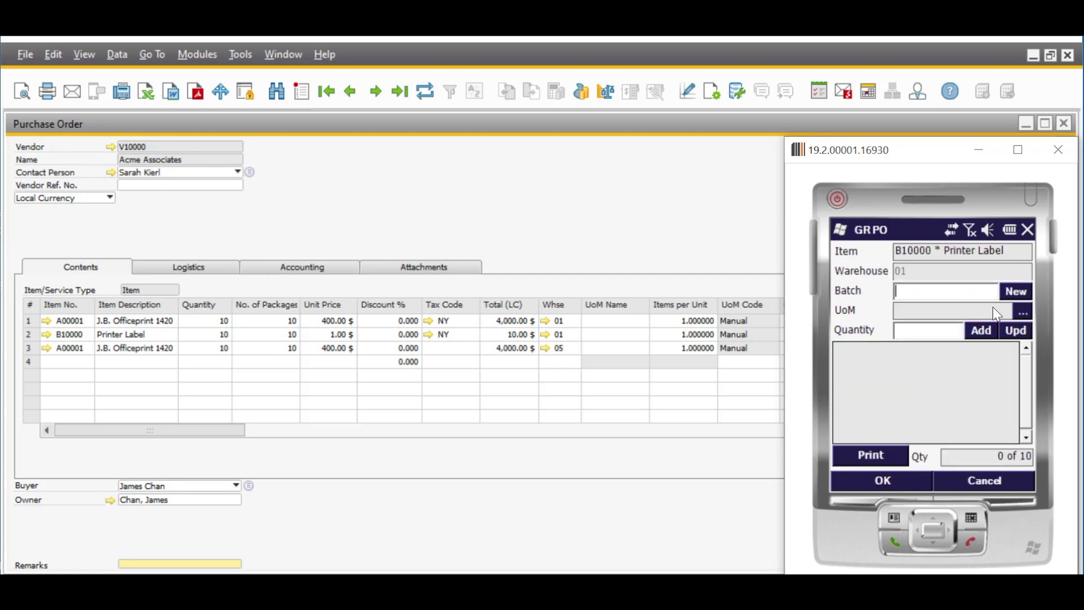
{"action": "left_click", "coordinate": [1016, 291]}
{"action": "type", "text": "10"}
{"action": "left_click", "coordinate": [987, 334]}
Step: Receive 10 units on each Officeprint line, storing the warehouse 05 line in bin 05-A1-S1-L1
{"action": "left_click", "coordinate": [939, 309]}
{"action": "type", "text": "10"}
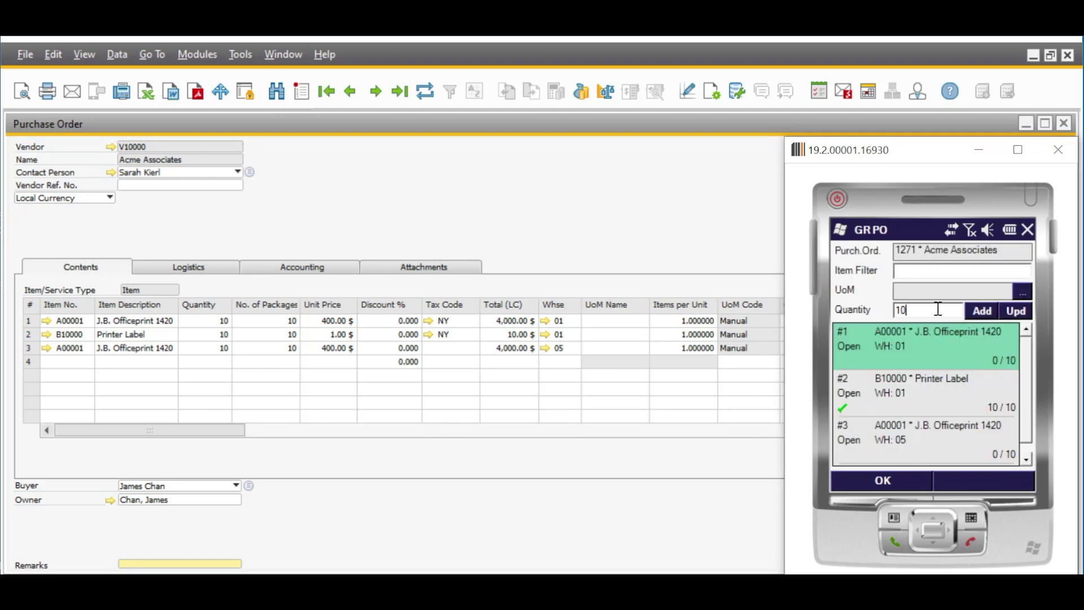
{"action": "left_click", "coordinate": [982, 310]}
{"action": "left_click", "coordinate": [940, 311]}
{"action": "type", "text": "10"}
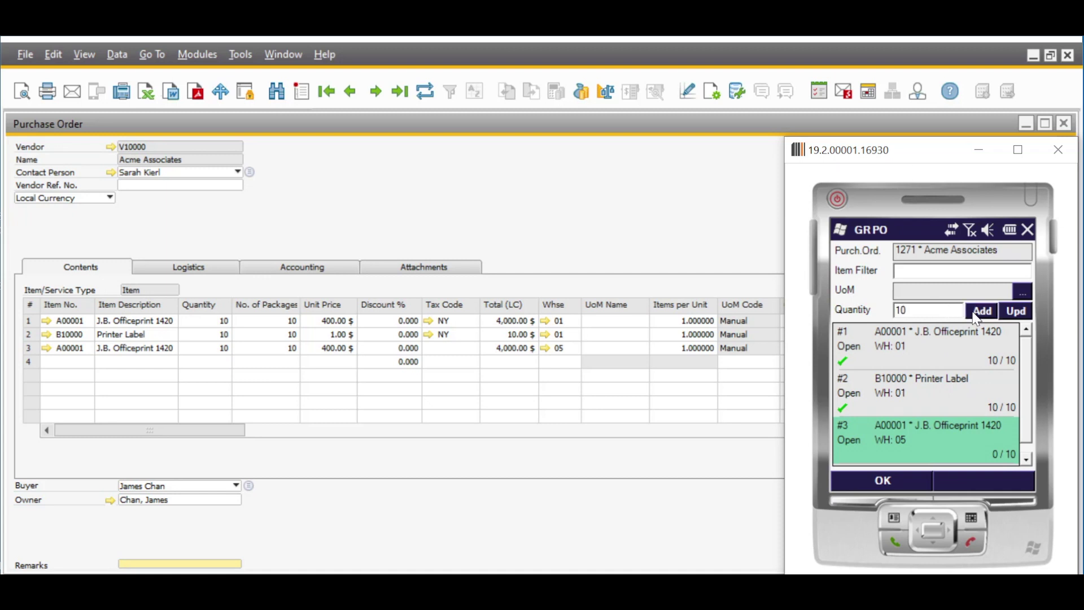
{"action": "left_click", "coordinate": [977, 319]}
{"action": "left_click", "coordinate": [946, 312]}
{"action": "type", "text": "10"}
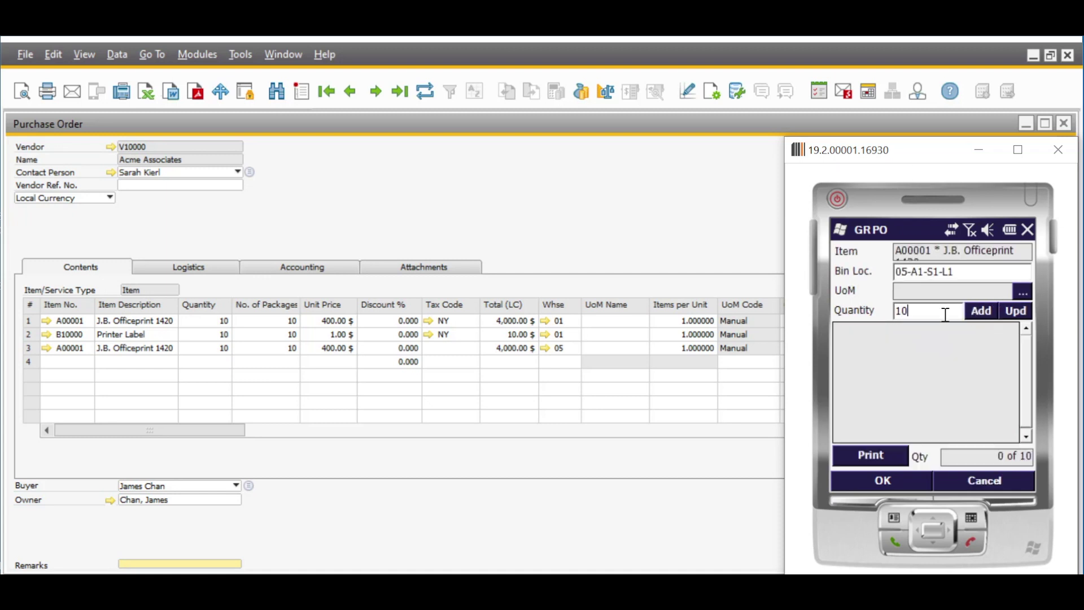
{"action": "left_click", "coordinate": [982, 316]}
Step: Post goods receipt PO 1248 for order 1271 and return to the purchase order
{"action": "left_click", "coordinate": [885, 482]}
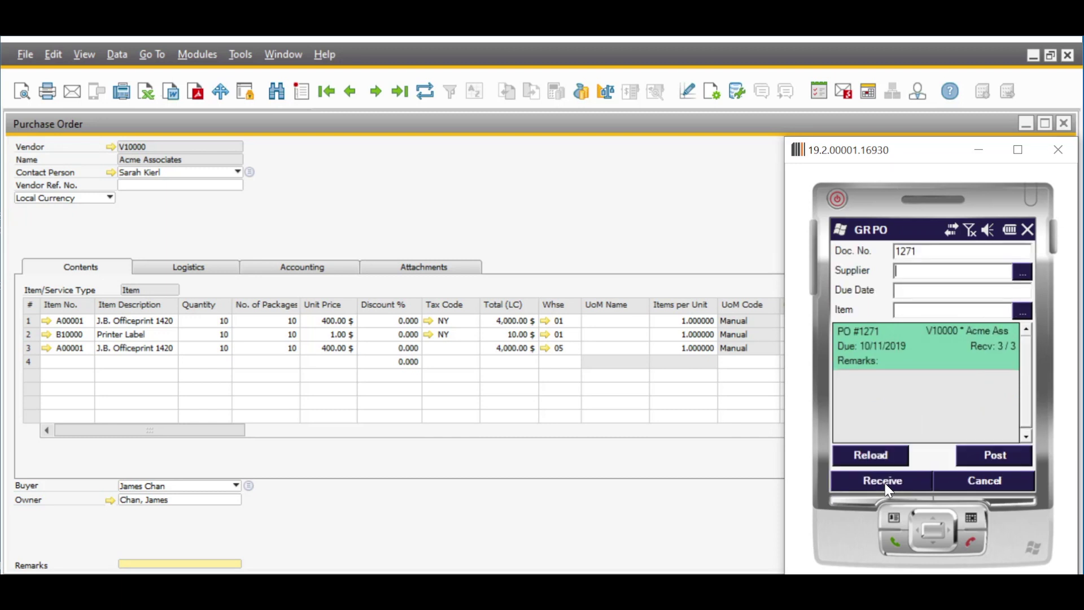
{"action": "left_click", "coordinate": [987, 455]}
{"action": "left_click", "coordinate": [883, 479]}
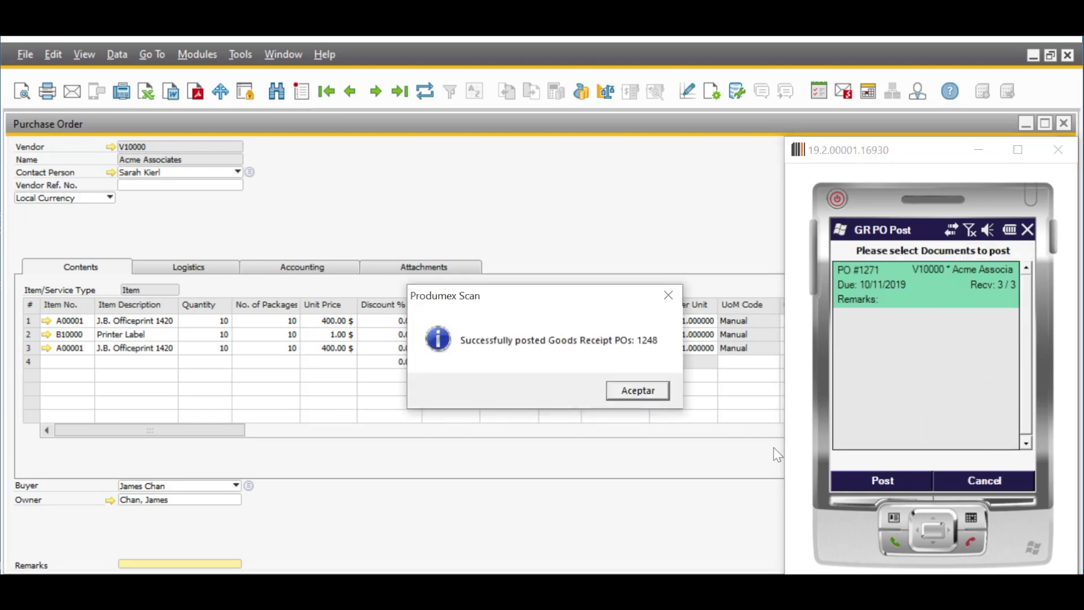
{"action": "left_click", "coordinate": [633, 388]}
{"action": "left_click", "coordinate": [622, 205]}
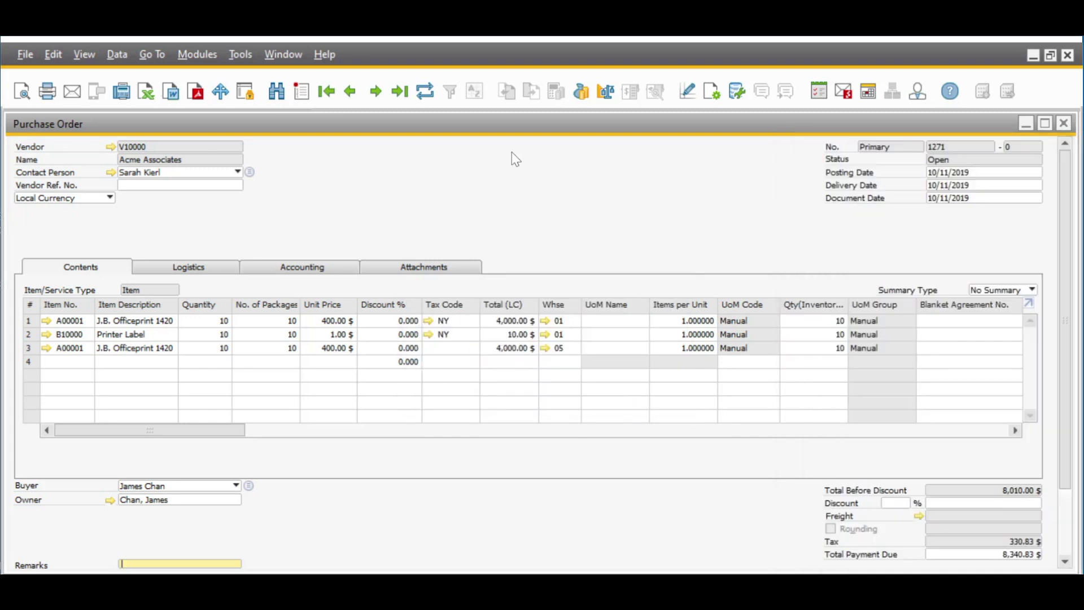
Step: Refresh purchase order 1271 to show it Closed and check its relationship map to receipt 1248
{"action": "left_click", "coordinate": [427, 91]}
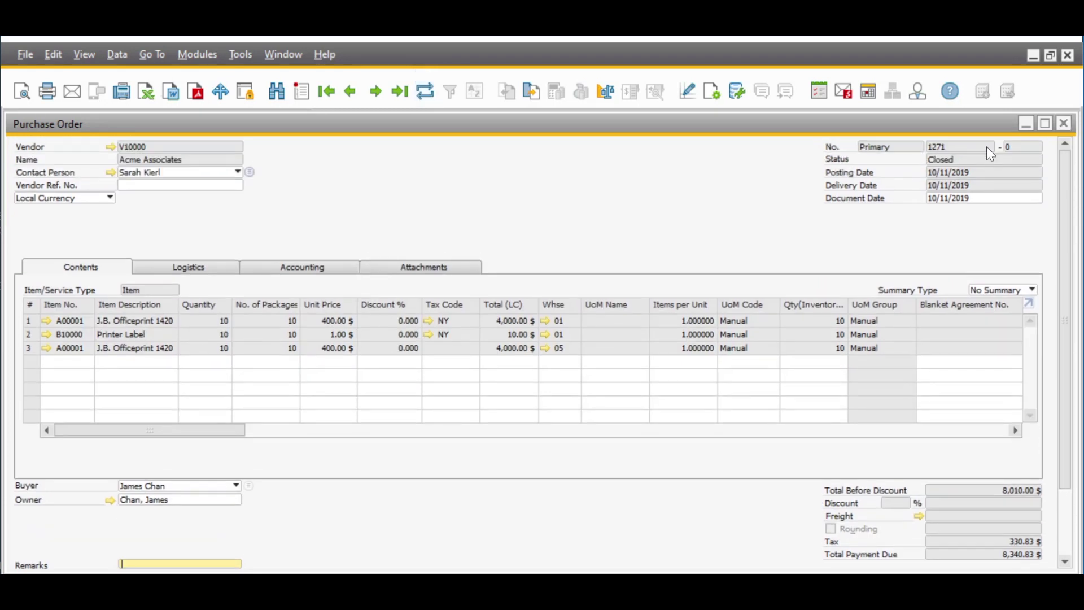
{"action": "right_click", "coordinate": [524, 191]}
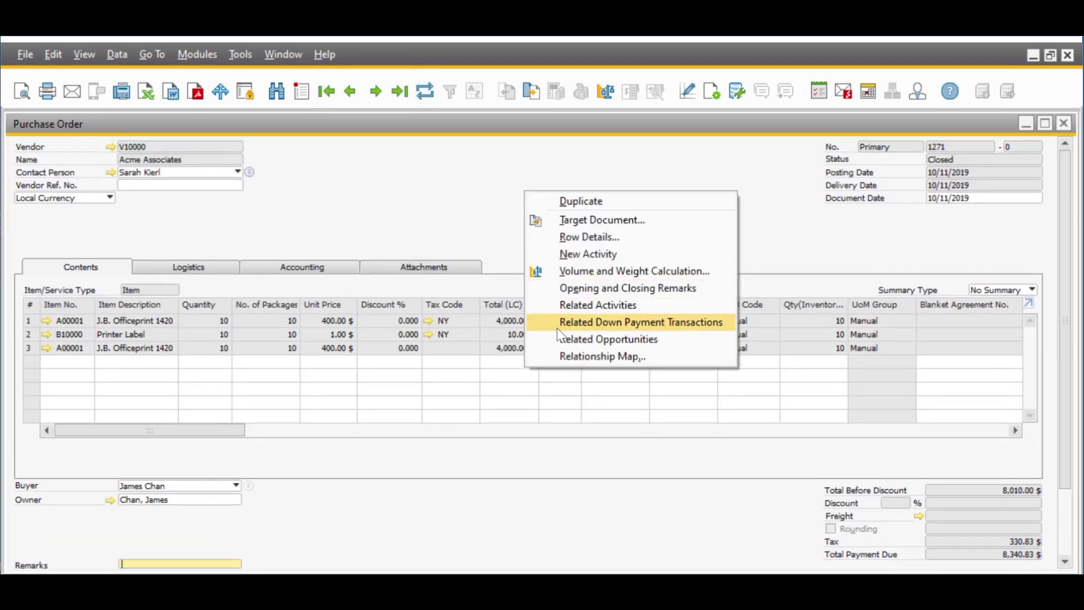
{"action": "left_click", "coordinate": [556, 356]}
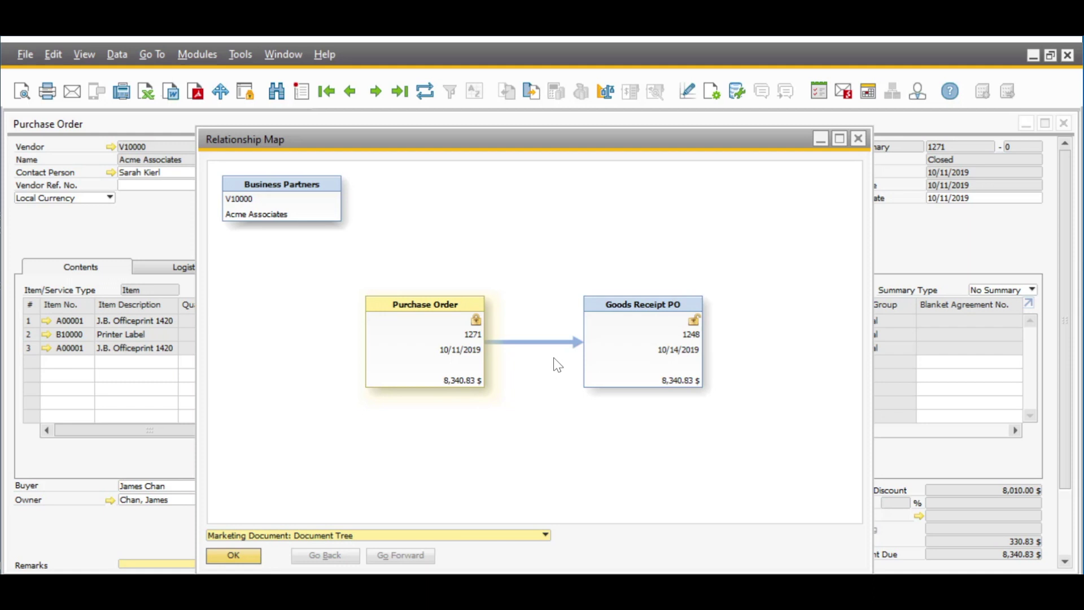
{"action": "left_click", "coordinate": [859, 139]}
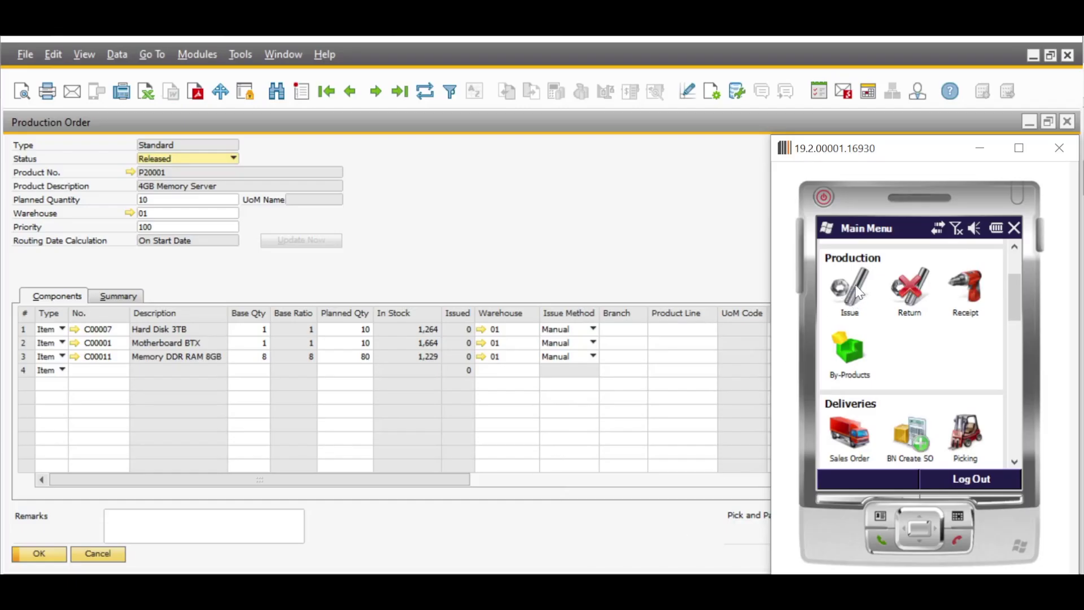
Step: Load production order 161 and issue 10 units of C00001 Motherboard BTX
{"action": "left_click", "coordinate": [858, 291]}
{"action": "left_click", "coordinate": [859, 454]}
{"action": "left_click", "coordinate": [861, 481]}
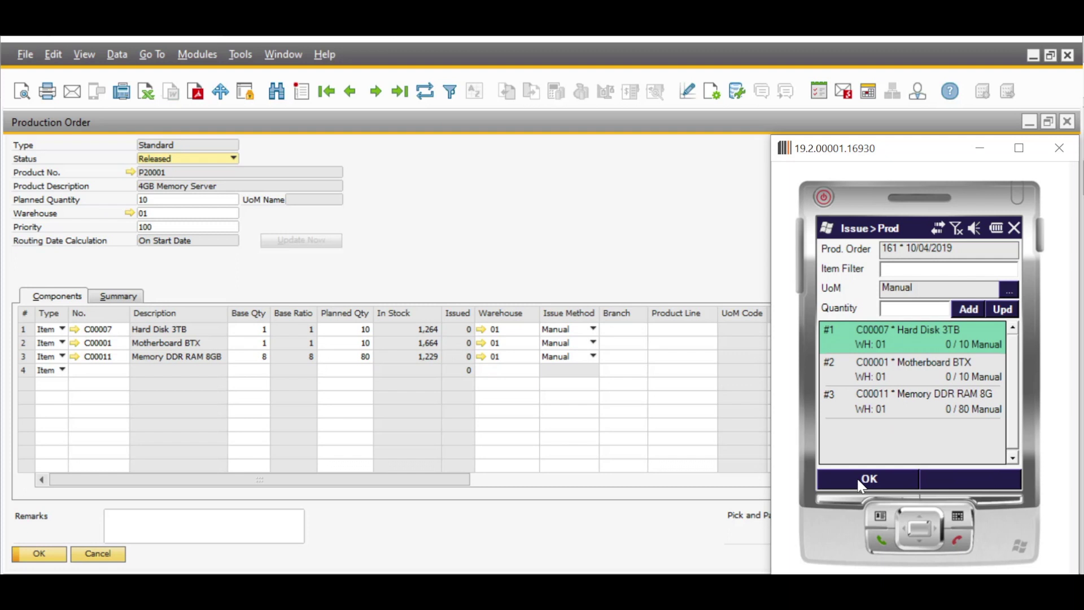
{"action": "left_click", "coordinate": [882, 270]}
{"action": "type", "text": "C00001 * Motherboard BTX"}
{"action": "type", "text": "10"}
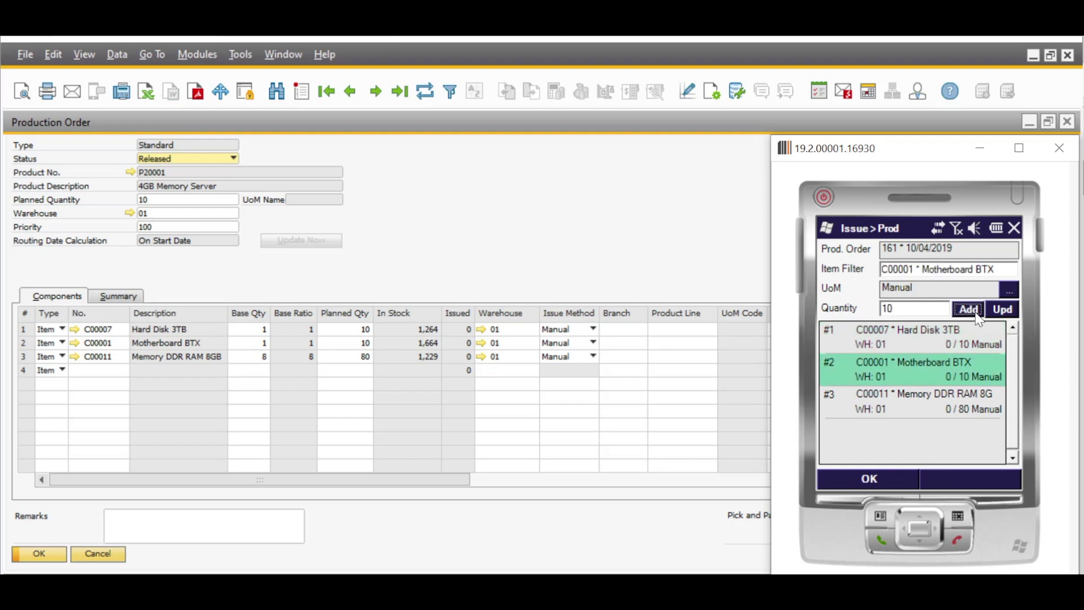
{"action": "left_click", "coordinate": [969, 309]}
Step: Issue 80 units of C00011 Memory DDR RAM 8GB and 10 units of Hard Disk 3TB
{"action": "left_click", "coordinate": [904, 273]}
{"action": "type", "text": "C00011 * Memory DDR RAM 8GB"}
{"action": "left_click", "coordinate": [920, 309]}
{"action": "type", "text": "80"}
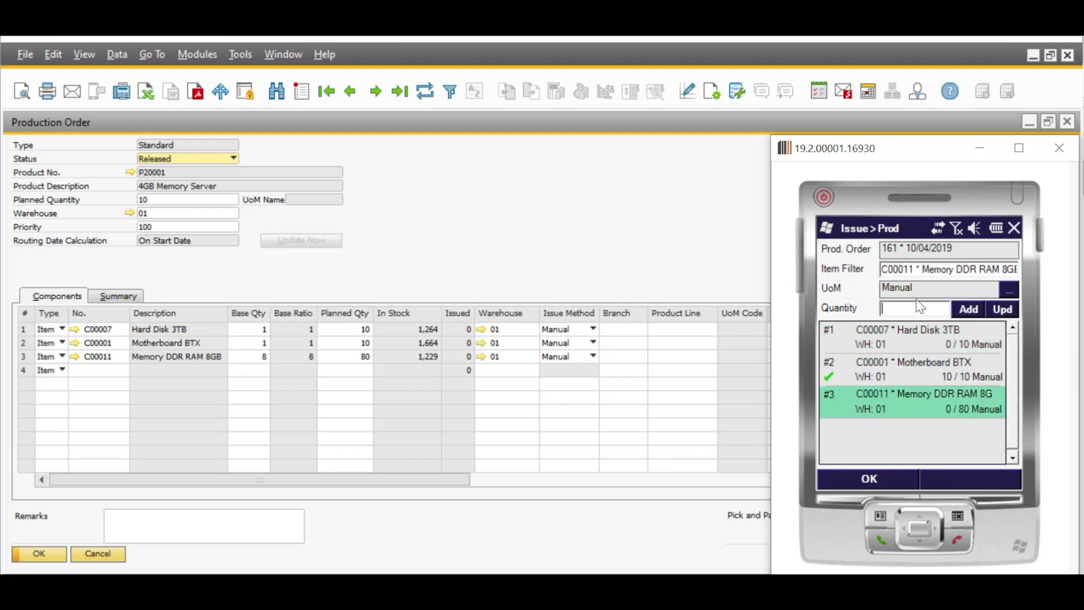
{"action": "left_click", "coordinate": [969, 309]}
{"action": "left_click", "coordinate": [937, 309]}
{"action": "type", "text": "10"}
{"action": "left_click", "coordinate": [968, 309]}
Step: Post the production issue for order 161 and dismiss the confirmation
{"action": "left_click", "coordinate": [853, 474]}
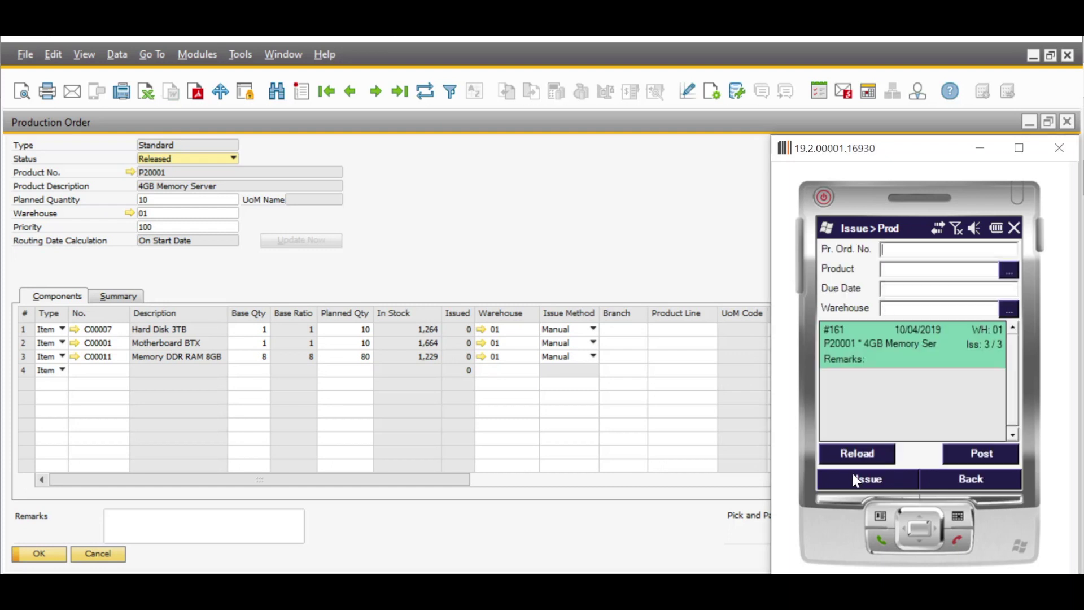
{"action": "left_click", "coordinate": [971, 456]}
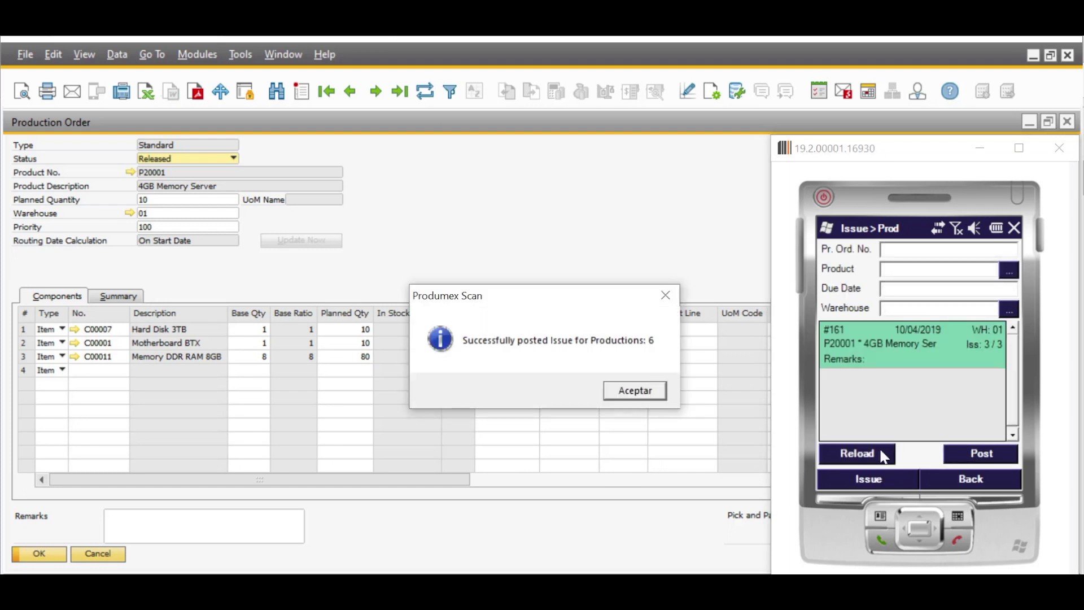
{"action": "left_click", "coordinate": [661, 393]}
Step: Refresh production order 161 to show the issued quantities and view its relationship map
{"action": "left_click", "coordinate": [683, 237]}
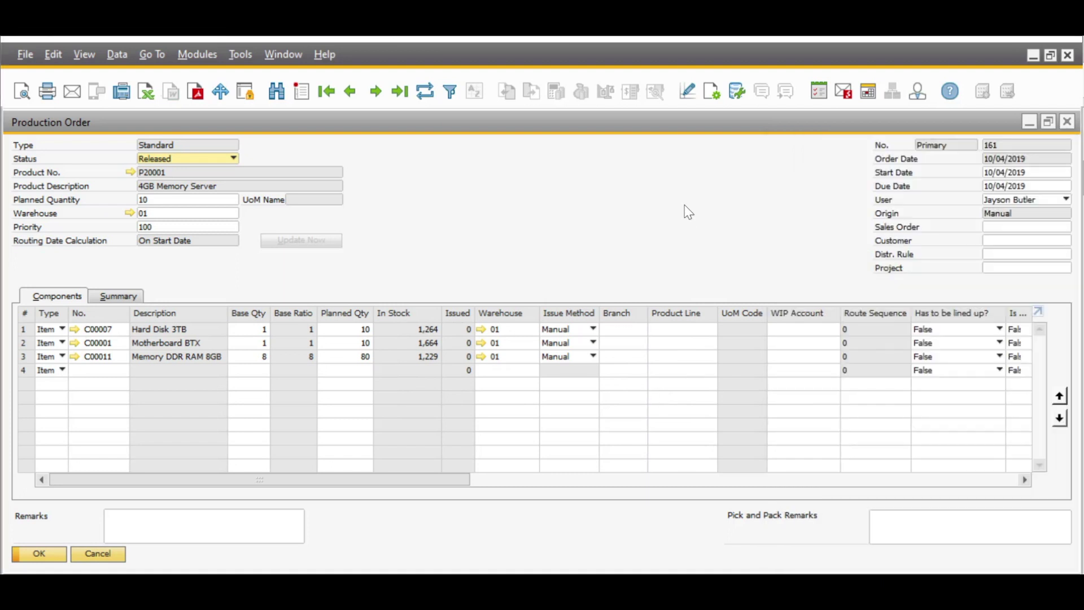
{"action": "left_click", "coordinate": [425, 91]}
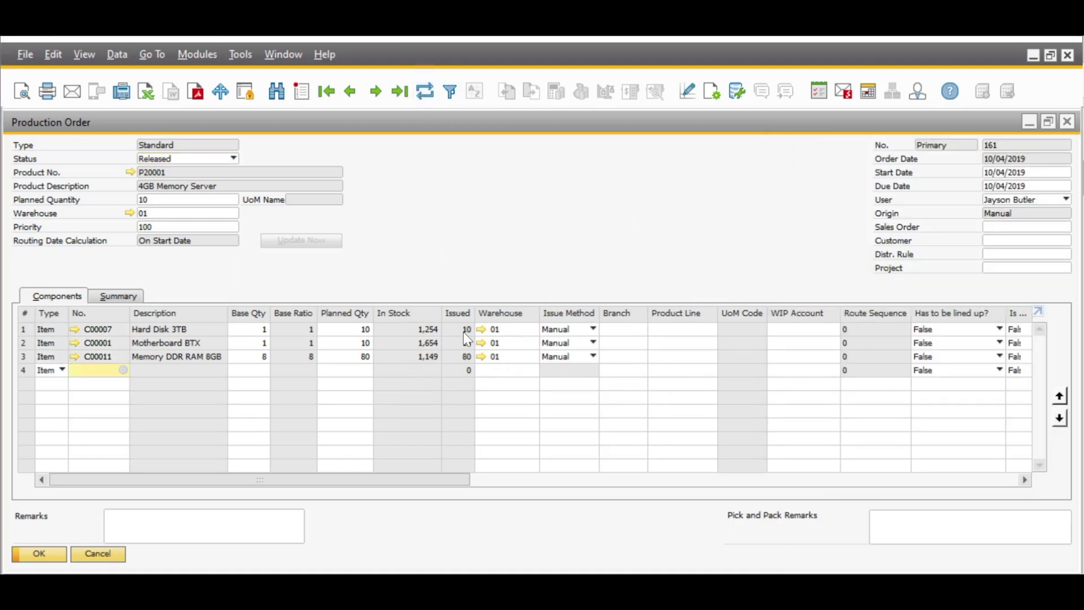
{"action": "right_click", "coordinate": [544, 151]}
{"action": "left_click", "coordinate": [575, 383]}
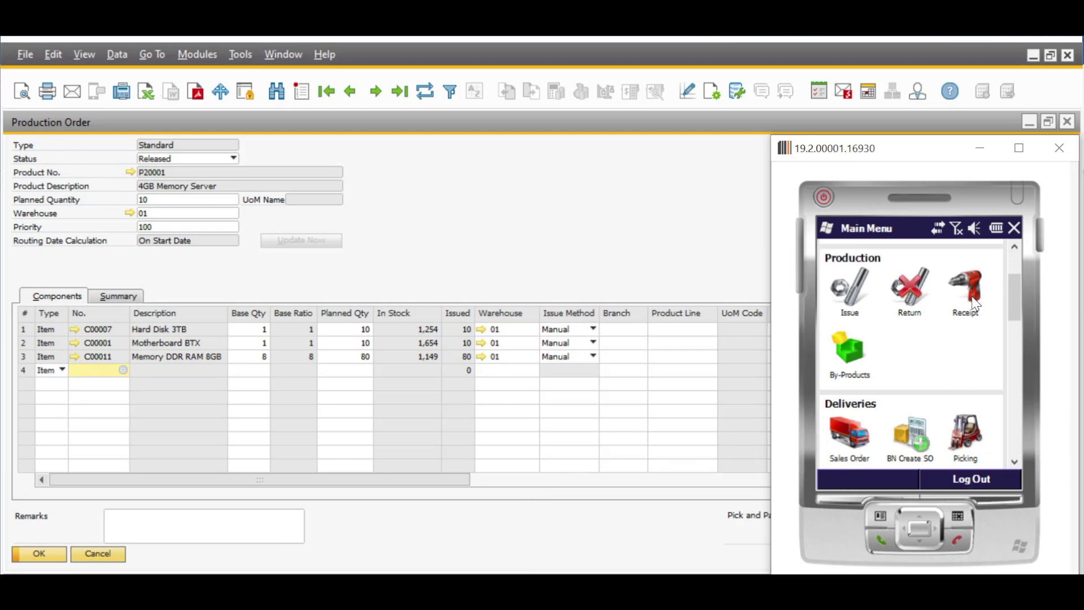
Step: Receive 10 units from production order 161 and post the production receipt
{"action": "left_click", "coordinate": [976, 305]}
{"action": "left_click", "coordinate": [874, 456]}
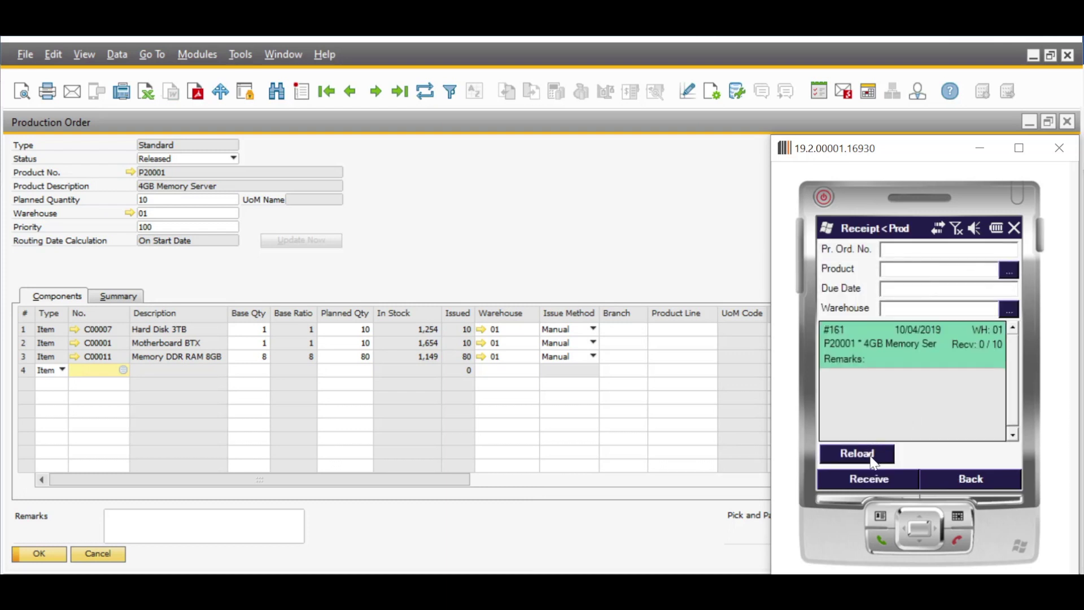
{"action": "left_click", "coordinate": [869, 477]}
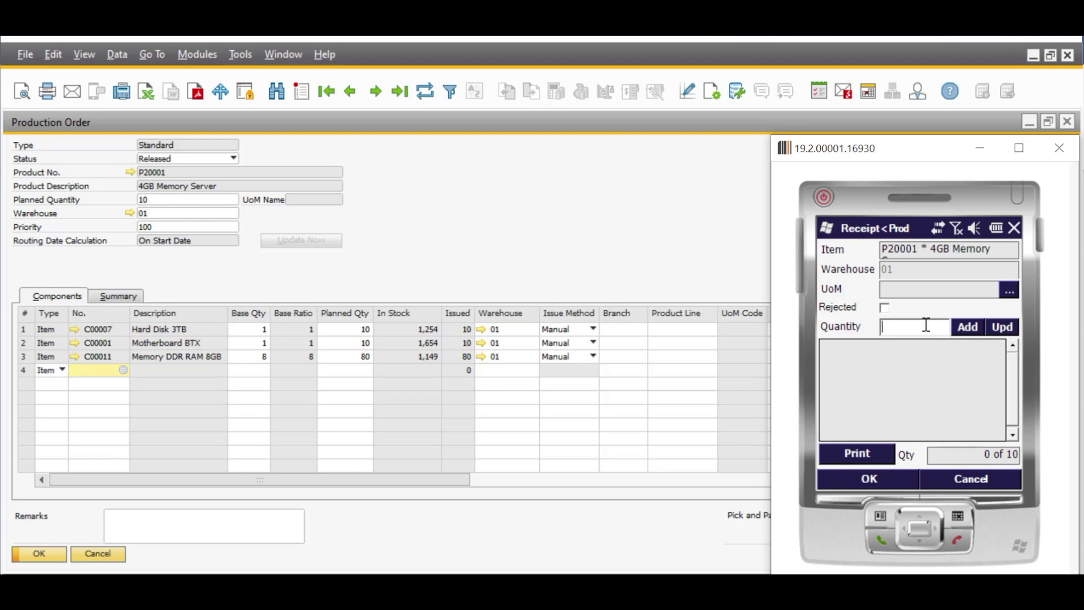
{"action": "type", "text": "10"}
{"action": "left_click", "coordinate": [967, 325]}
{"action": "left_click", "coordinate": [974, 455]}
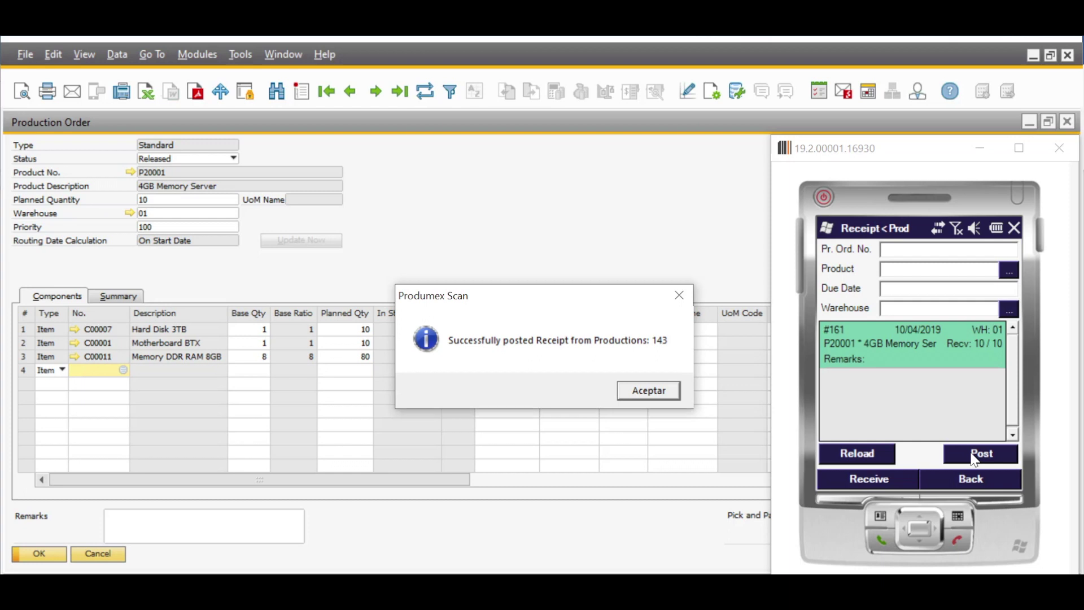
{"action": "left_click", "coordinate": [648, 390]}
Step: Review the production order's Summary tab and its relationship map
{"action": "left_click", "coordinate": [542, 205]}
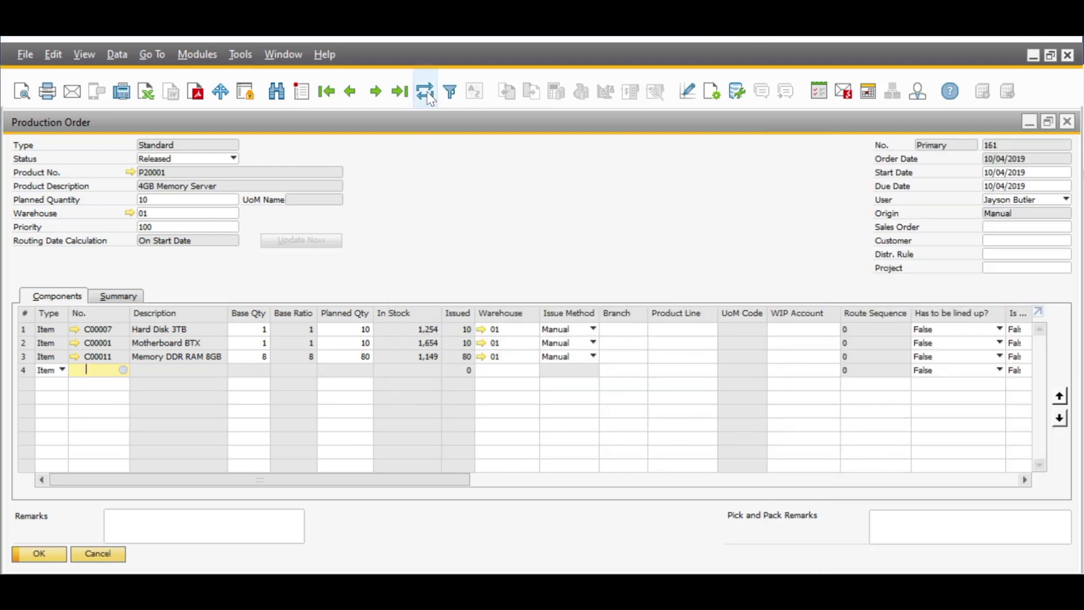
{"action": "left_click", "coordinate": [116, 296]}
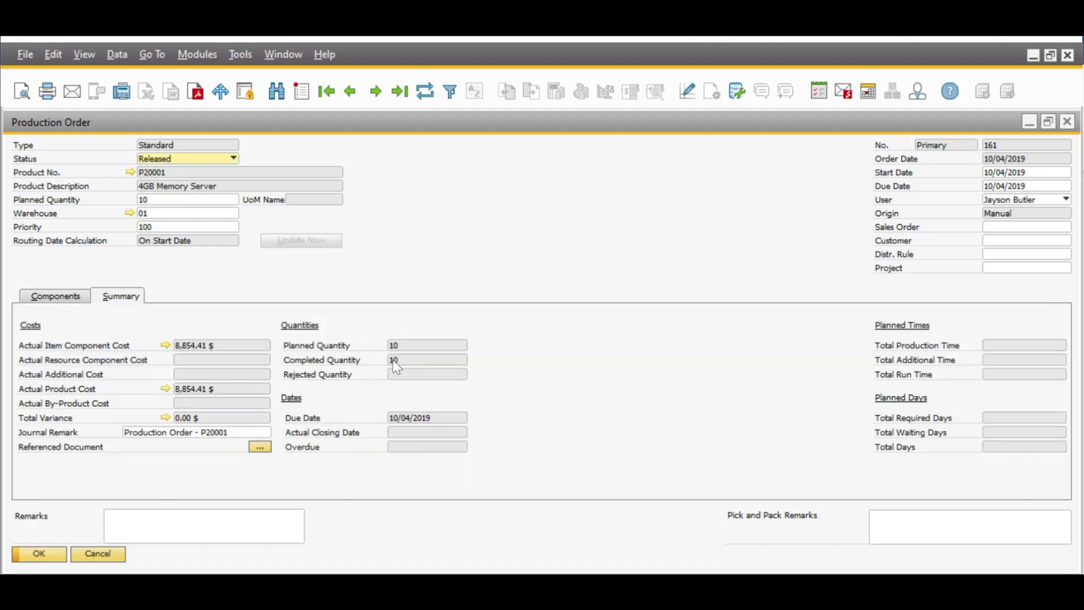
{"action": "right_click", "coordinate": [525, 202]}
{"action": "left_click", "coordinate": [544, 433]}
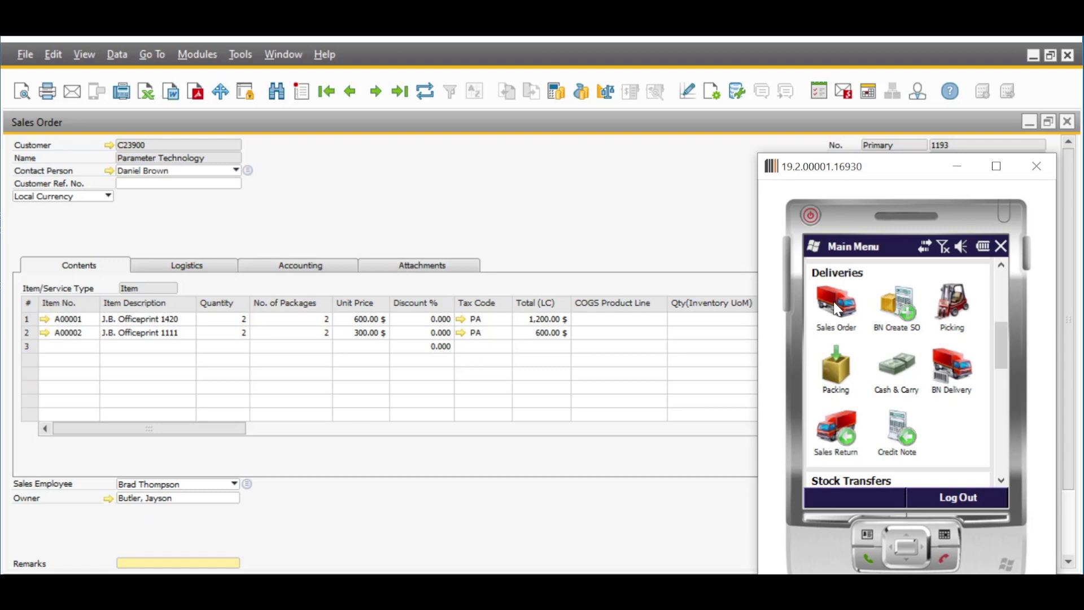
Step: Load sales order 1193 and issue 2 units of the scanned item A00002
{"action": "left_click", "coordinate": [837, 305]}
{"action": "type", "text": "1193"}
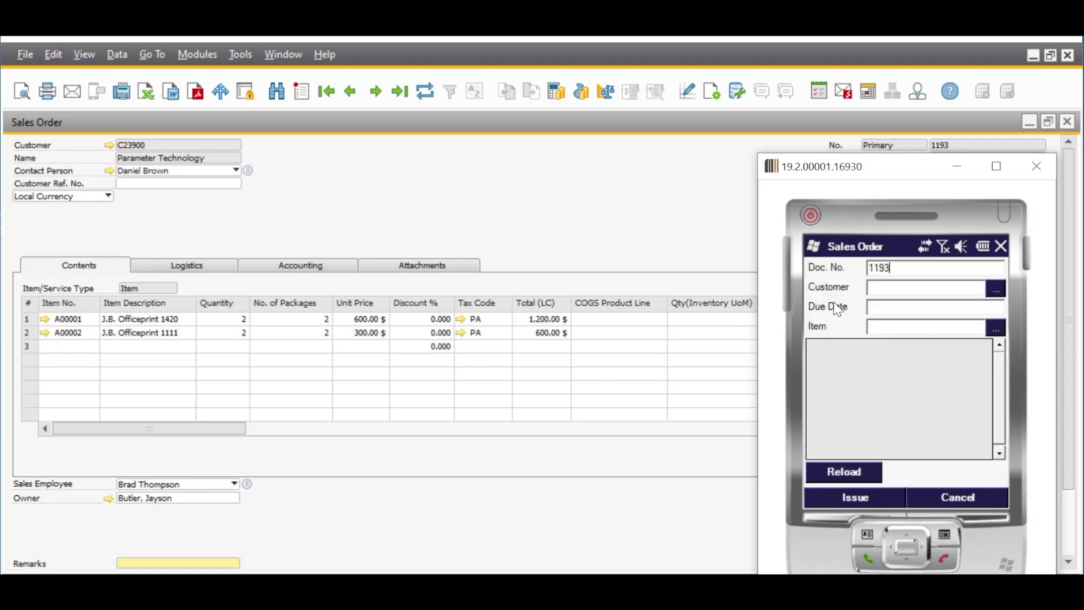
{"action": "left_click", "coordinate": [843, 472]}
{"action": "left_click", "coordinate": [854, 498]}
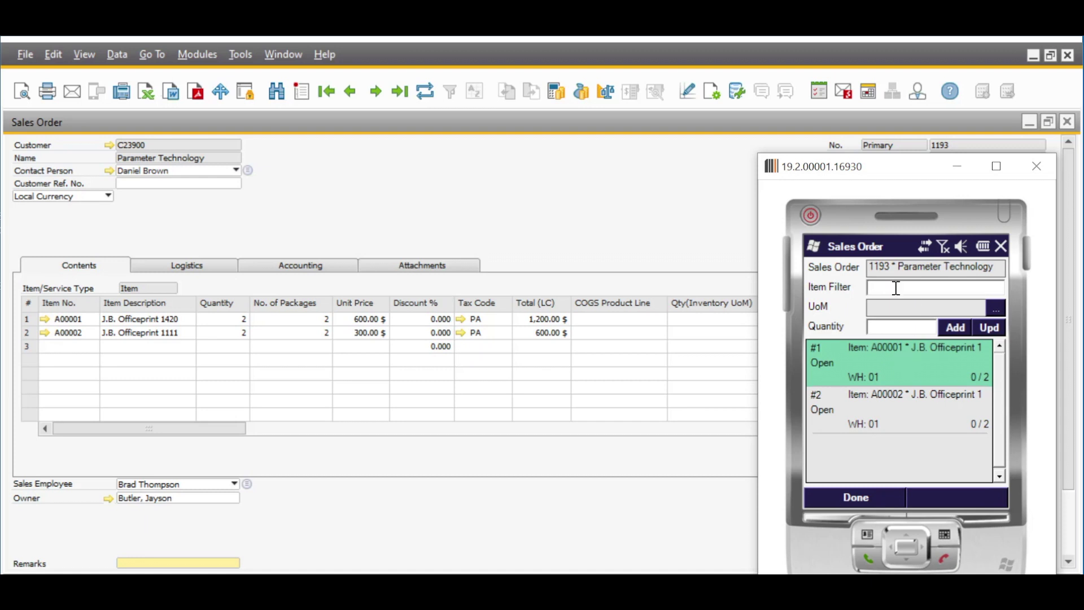
{"action": "key", "text": "ctrl+v"}
{"action": "key", "text": "Return"}
{"action": "type", "text": "2"}
{"action": "left_click", "coordinate": [960, 328]}
Step: Post the delivery for order 1193, refresh it to show Closed, and view its pick lists
{"action": "left_click", "coordinate": [856, 497]}
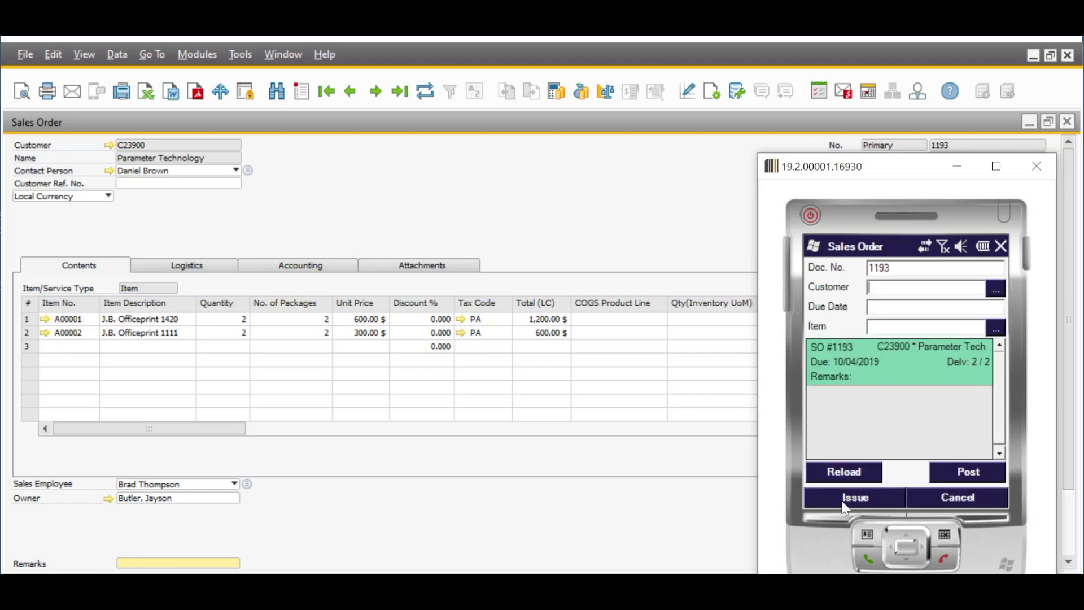
{"action": "left_click", "coordinate": [967, 477]}
{"action": "left_click", "coordinate": [634, 392]}
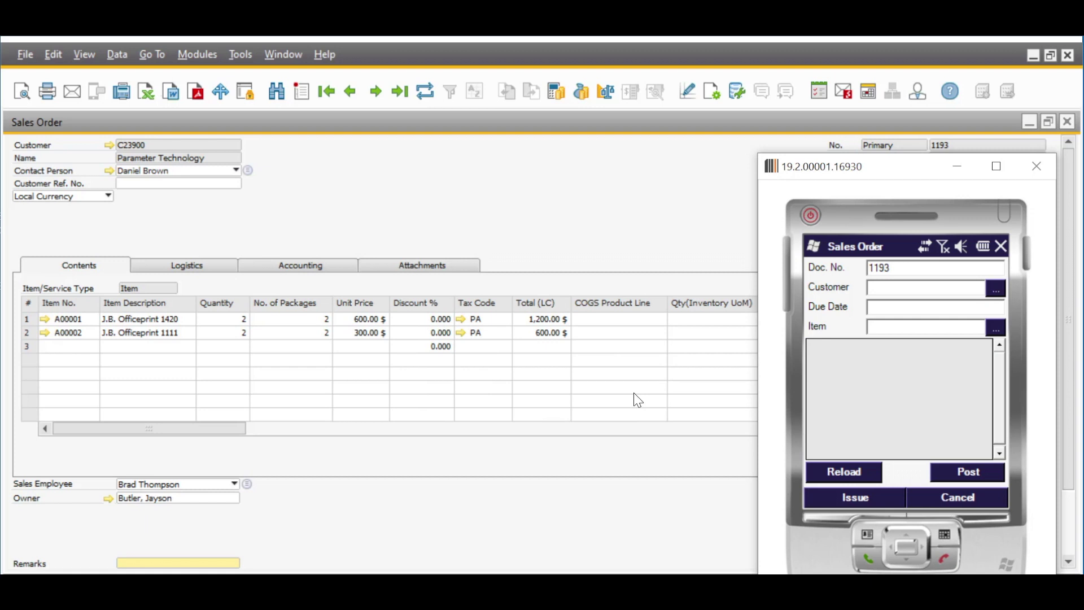
{"action": "left_click", "coordinate": [453, 170]}
{"action": "left_click", "coordinate": [425, 91]}
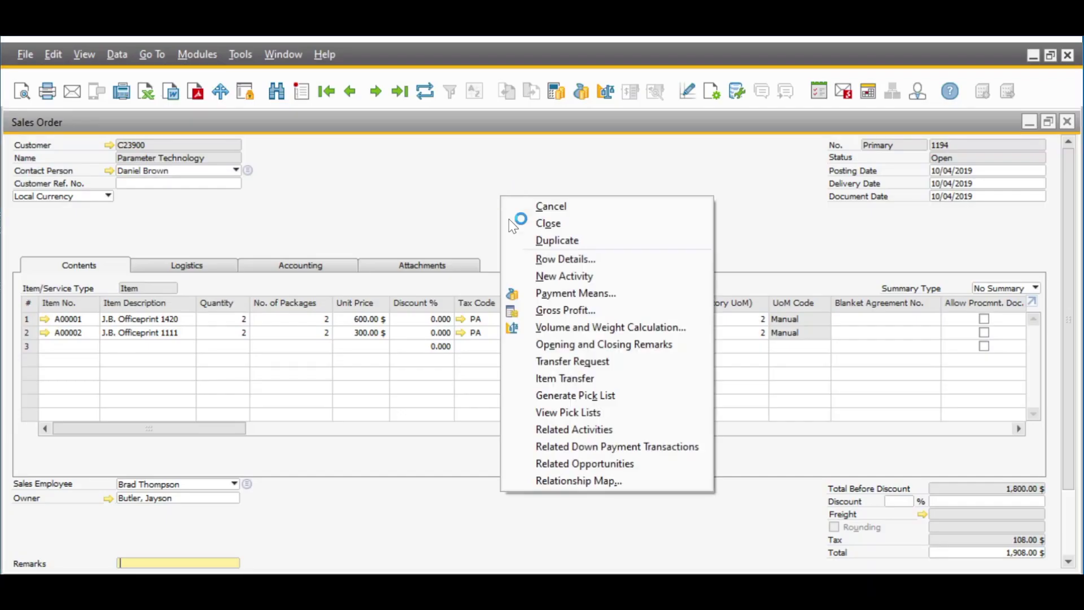
{"action": "left_click", "coordinate": [566, 412]}
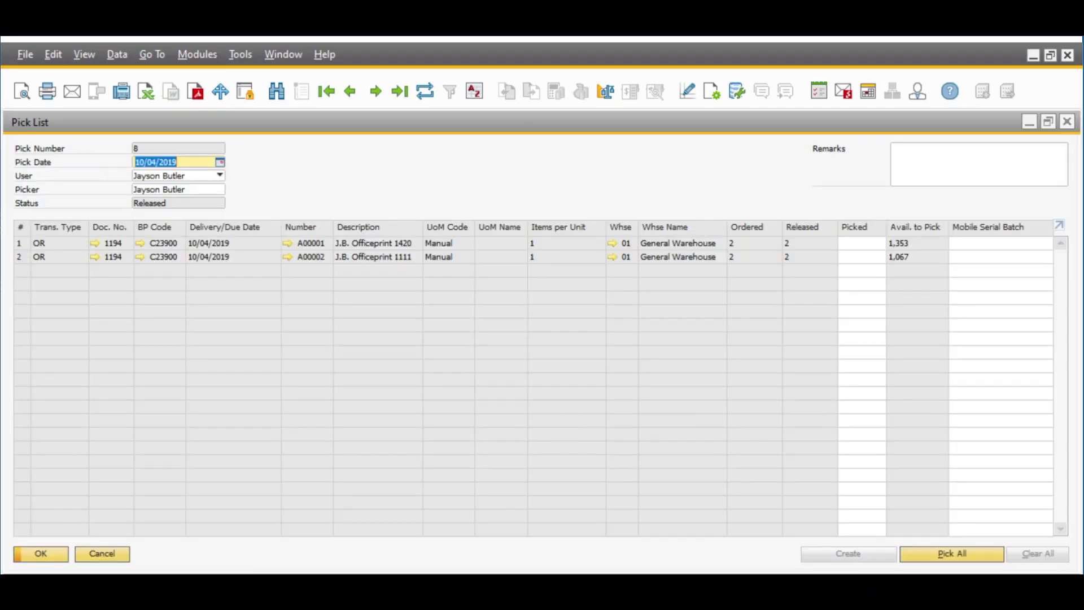
{"action": "key", "text": "alt+Tab"}
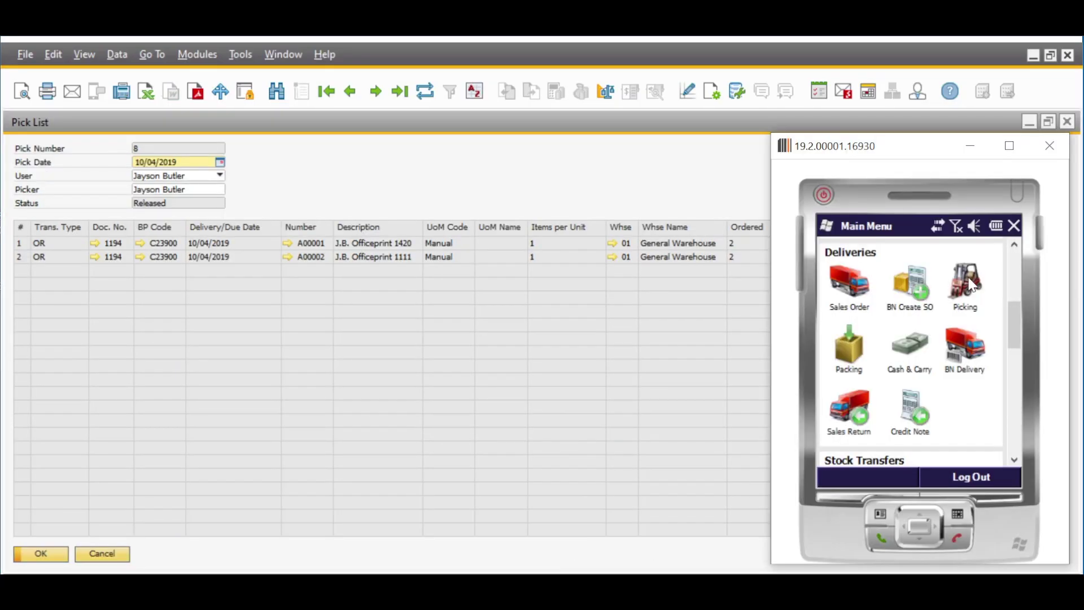
{"action": "left_click", "coordinate": [968, 280]}
{"action": "type", "text": "8"}
{"action": "left_click", "coordinate": [859, 452]}
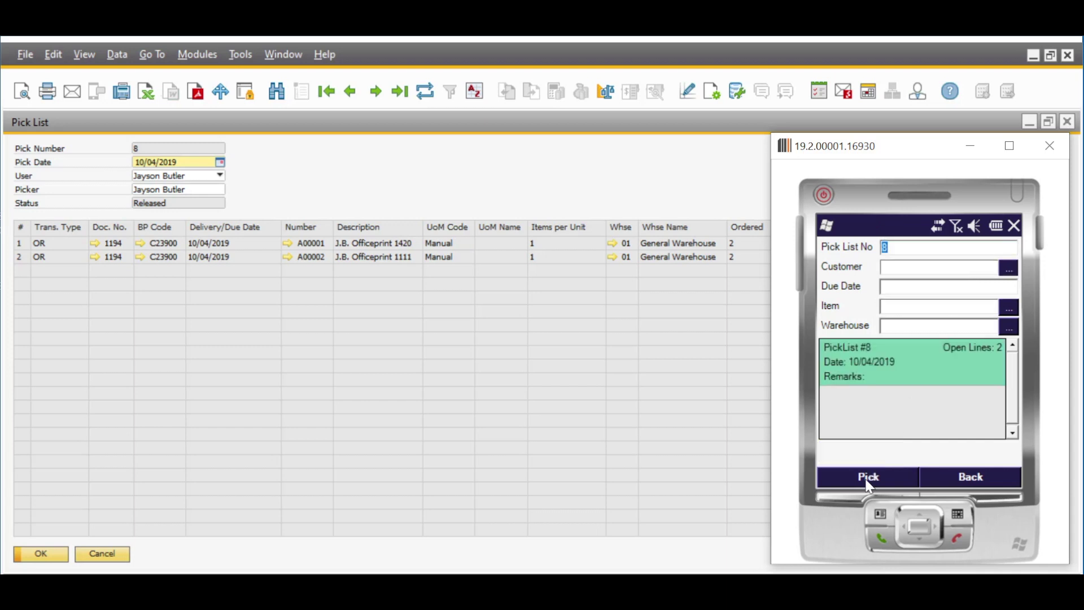
{"action": "left_click", "coordinate": [868, 481]}
{"action": "type", "text": "5014278000002"}
{"action": "key", "text": "Return"}
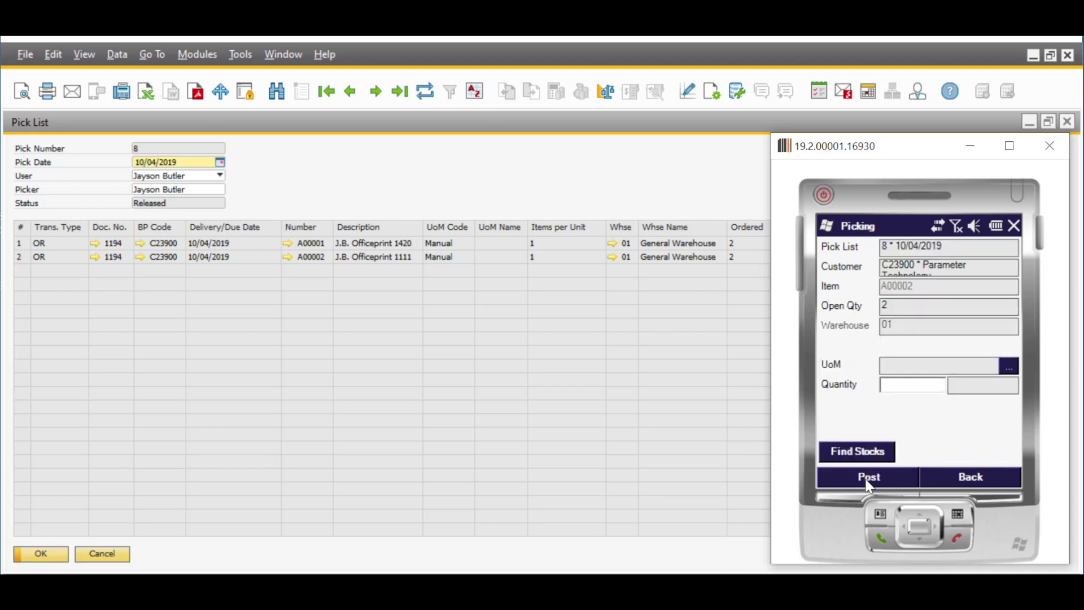
{"action": "left_click", "coordinate": [869, 478]}
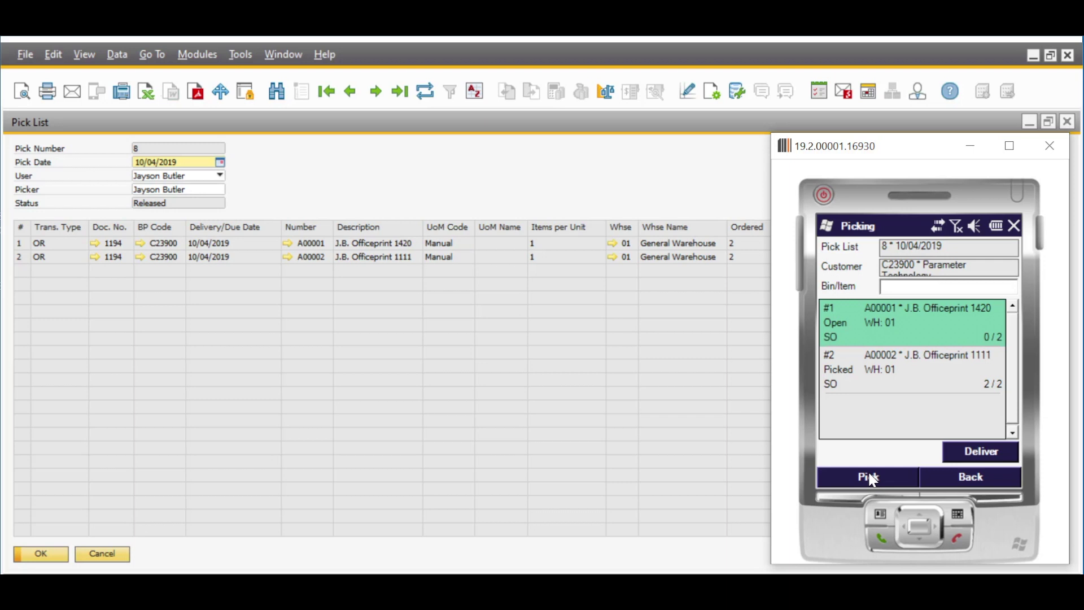
{"action": "type", "text": "5014278000001"}
{"action": "key", "text": "Return"}
{"action": "type", "text": "2"}
{"action": "left_click", "coordinate": [869, 475]}
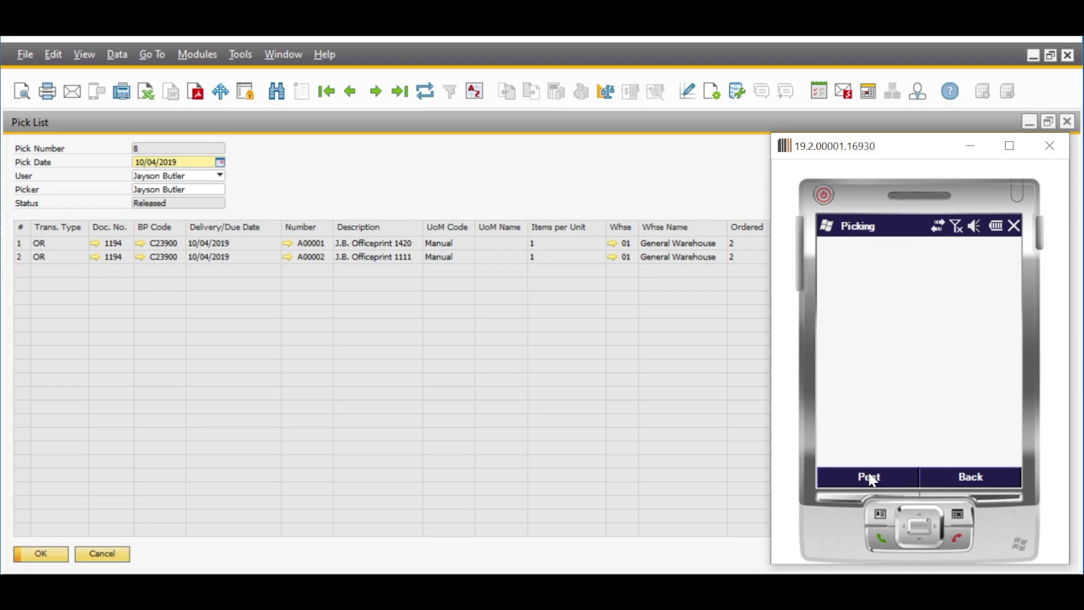
Step: Refresh pick list 8 to confirm it is picked, then post delivery 1174
{"action": "left_click", "coordinate": [630, 171]}
{"action": "left_click", "coordinate": [425, 92]}
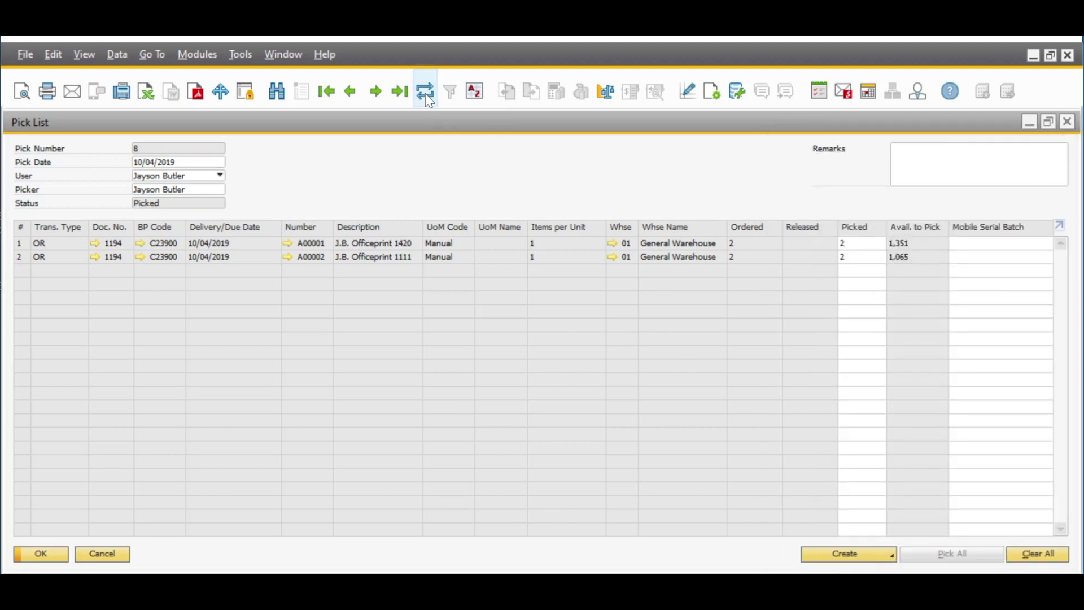
{"action": "left_click", "coordinate": [572, 533]}
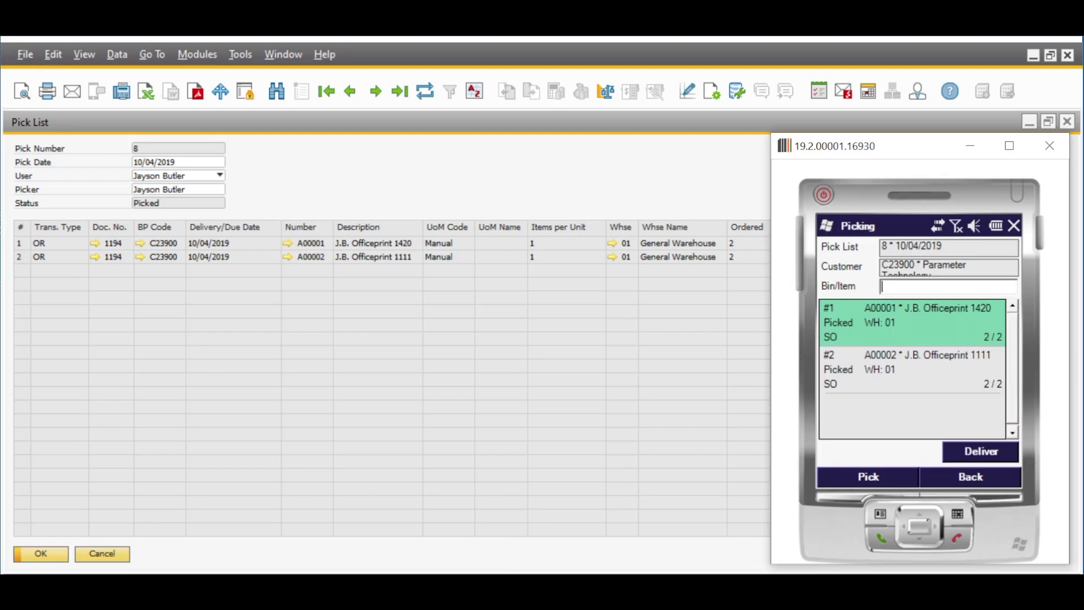
{"action": "left_click", "coordinate": [999, 452]}
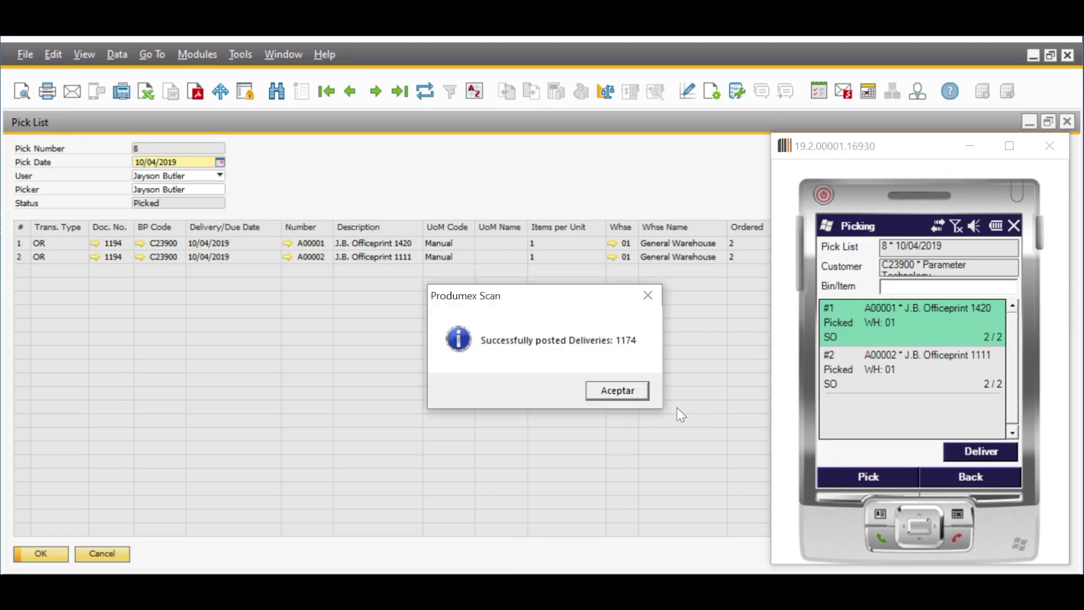
{"action": "left_click", "coordinate": [629, 392]}
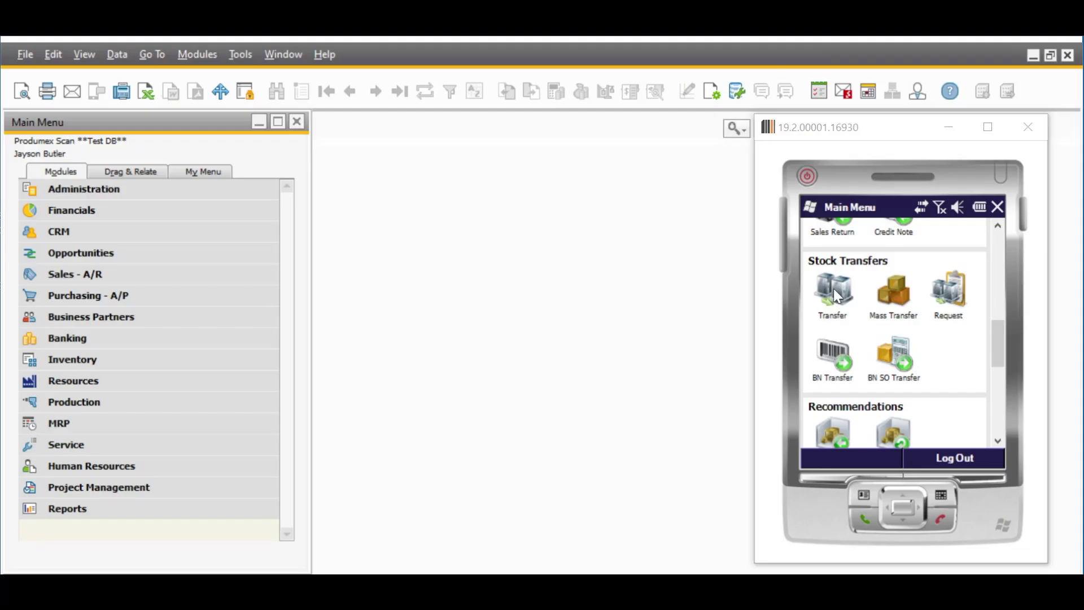
Step: Load item A00001's stock in source warehouse 01 for transfer
{"action": "left_click", "coordinate": [834, 293]}
{"action": "type", "text": "01"}
{"action": "key", "text": "Return"}
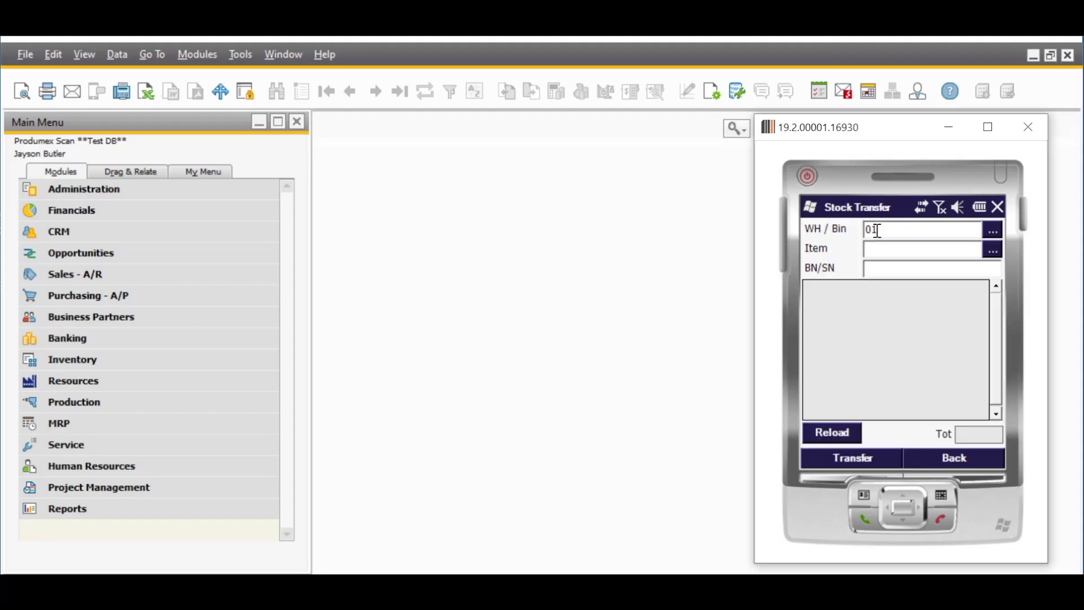
{"action": "type", "text": "A00001"}
{"action": "key", "text": "Return"}
{"action": "left_click", "coordinate": [828, 432]}
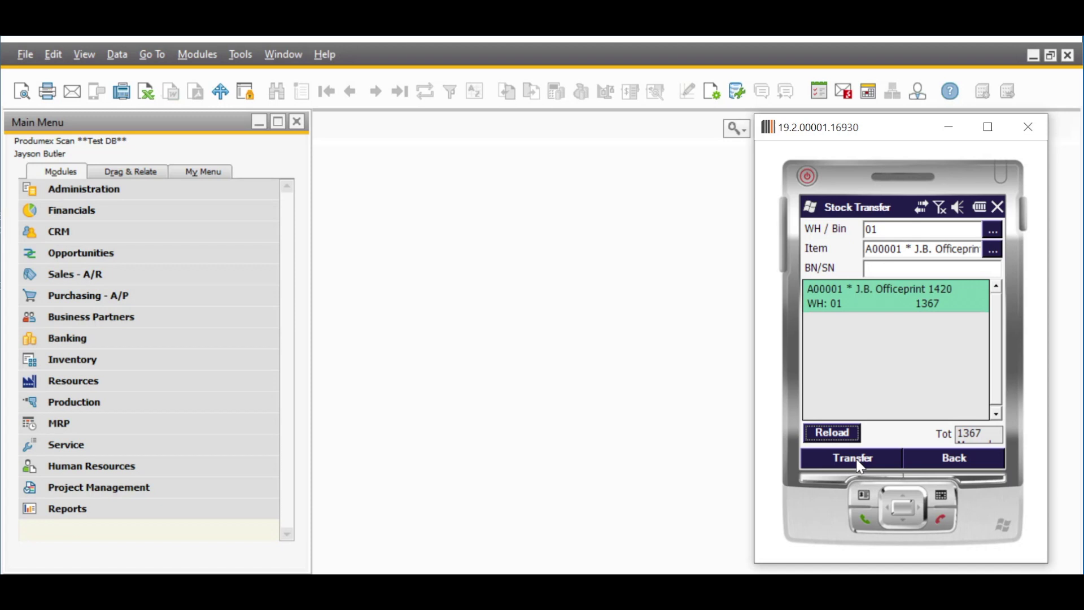
{"action": "left_click", "coordinate": [853, 461]}
Step: Transfer 10 units to warehouse 02 and post stock transfer 19
{"action": "type", "text": "02"}
{"action": "key", "text": "Return"}
{"action": "type", "text": "10"}
{"action": "left_click", "coordinate": [952, 310]}
{"action": "left_click", "coordinate": [854, 462]}
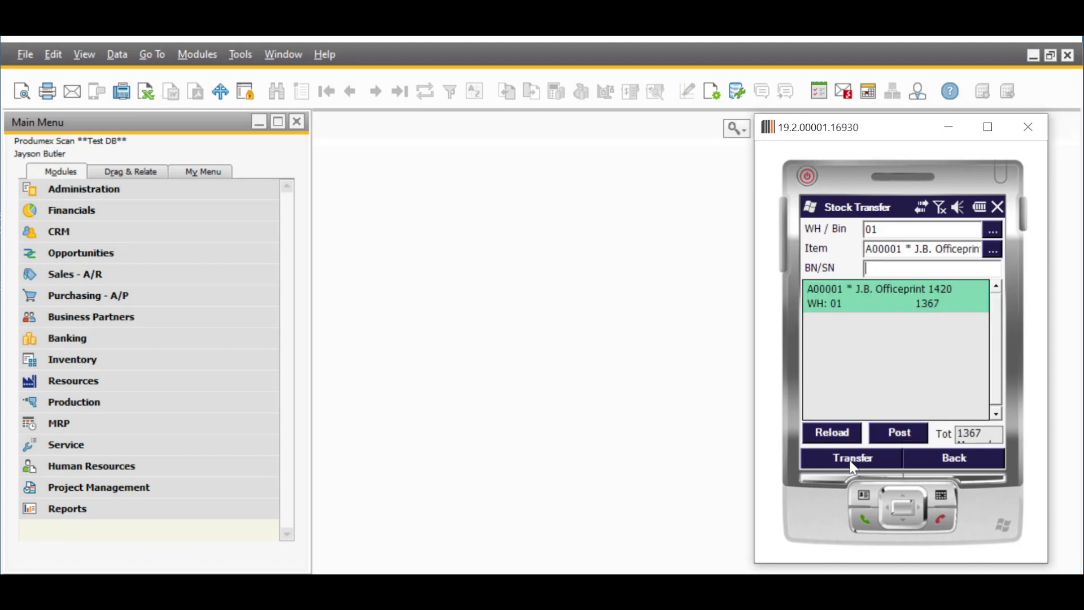
{"action": "left_click", "coordinate": [897, 428]}
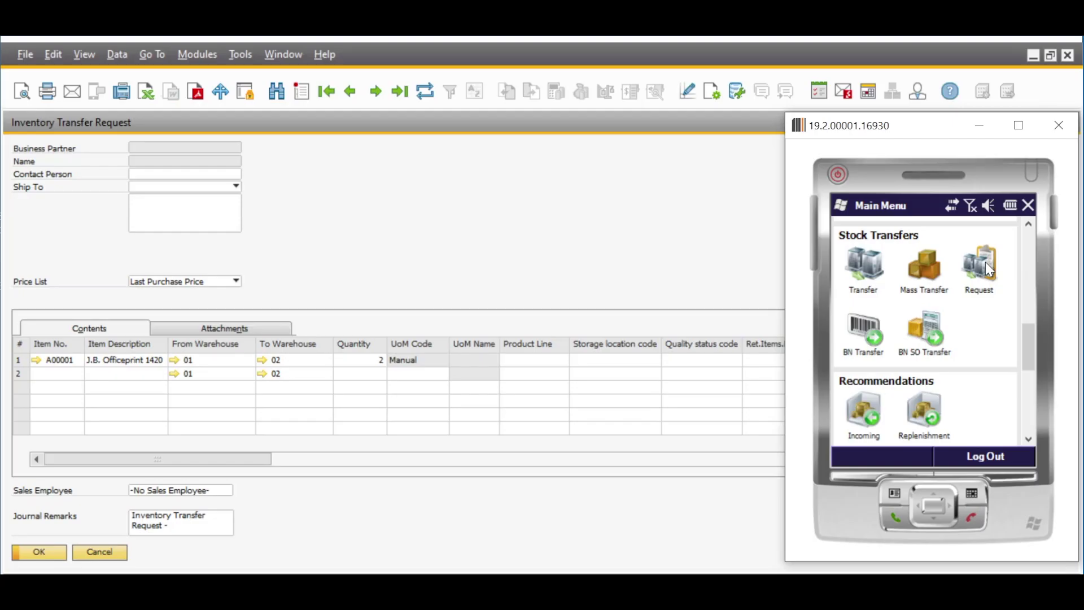
Step: Load transfer request 9, enter its 2 units of A00001 for warehouse 02, and post
{"action": "left_click", "coordinate": [985, 262]}
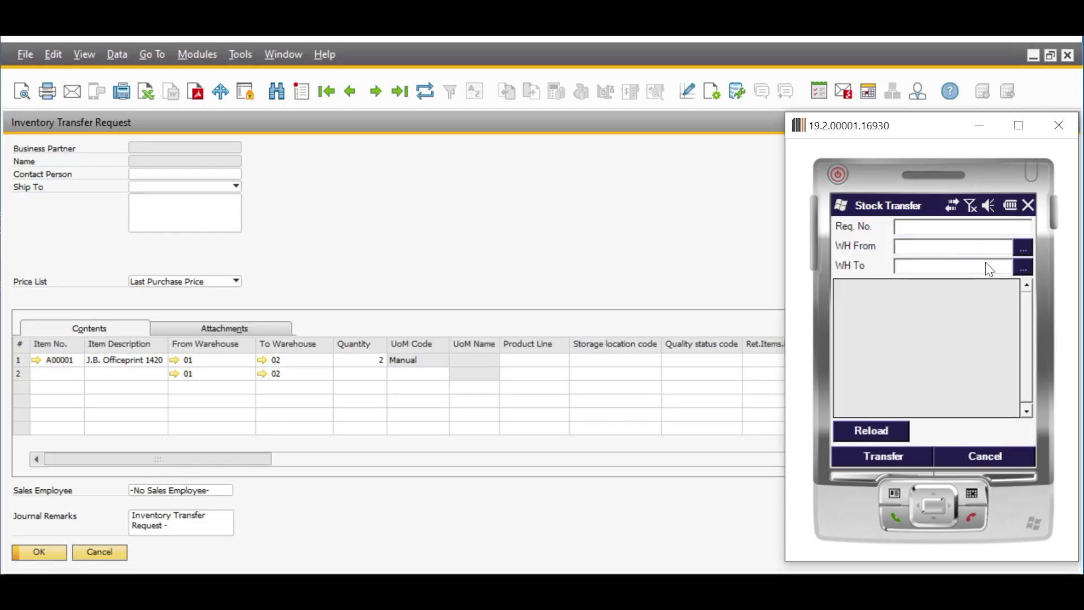
{"action": "left_click", "coordinate": [859, 440]}
{"action": "left_click", "coordinate": [862, 452]}
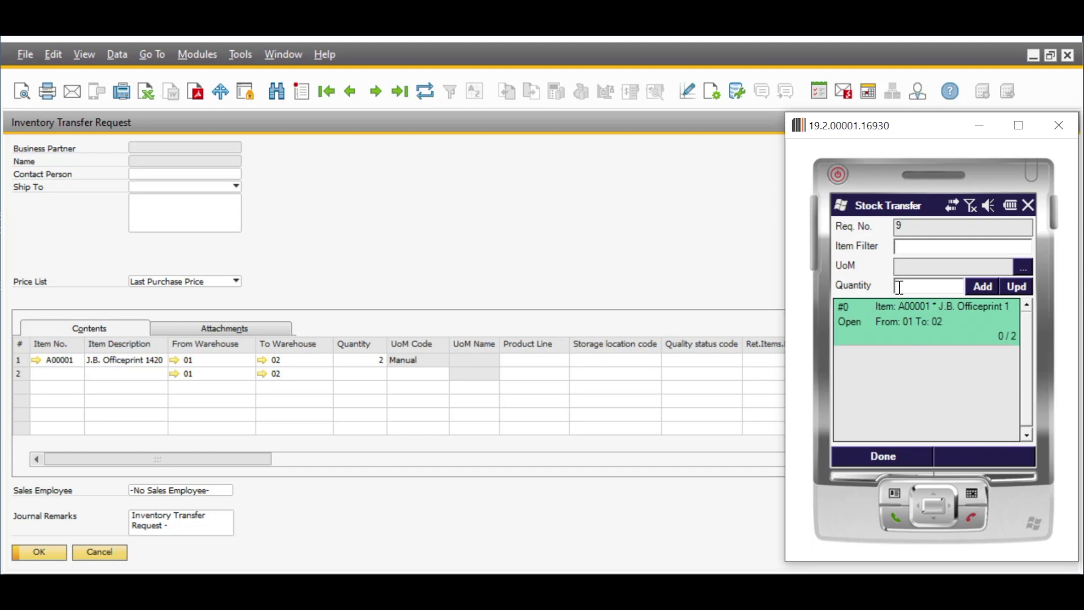
{"action": "type", "text": "2"}
{"action": "left_click", "coordinate": [992, 289]}
{"action": "left_click", "coordinate": [892, 456]}
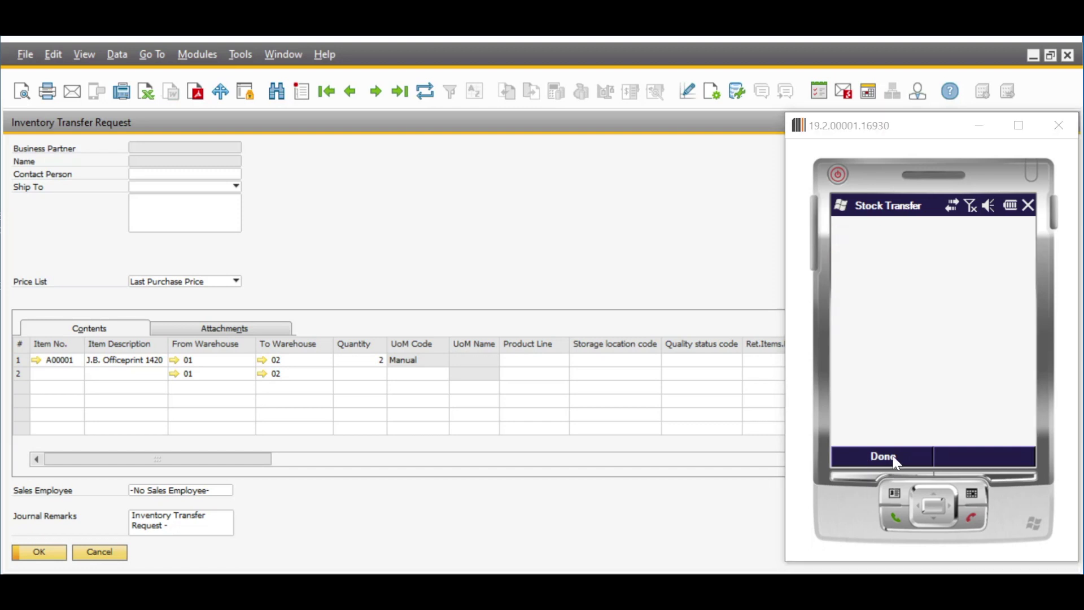
{"action": "left_click", "coordinate": [991, 434]}
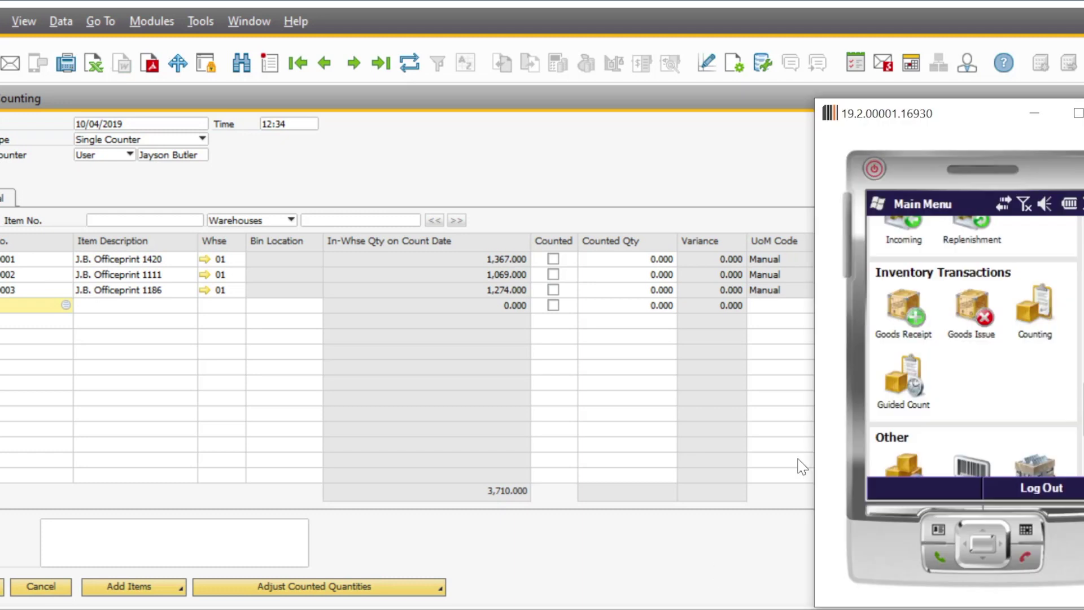
Step: Start a guided count of counting document 9 in warehouse 01
{"action": "left_click", "coordinate": [912, 379]}
{"action": "left_click", "coordinate": [912, 464]}
{"action": "left_click", "coordinate": [913, 487]}
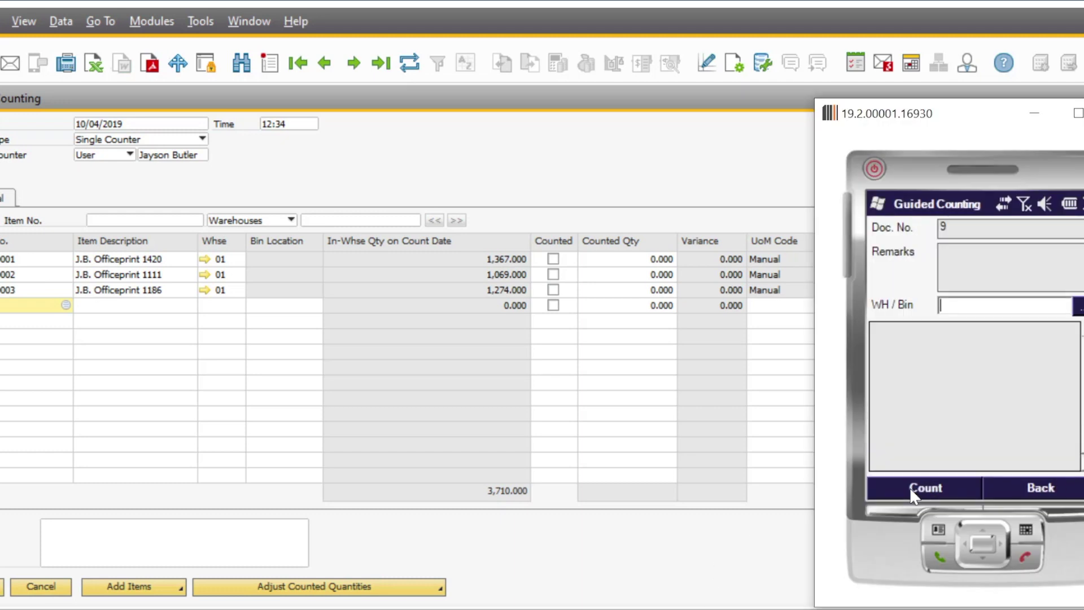
{"action": "type", "text": "01"}
{"action": "left_click", "coordinate": [910, 487]}
{"action": "left_click", "coordinate": [915, 497]}
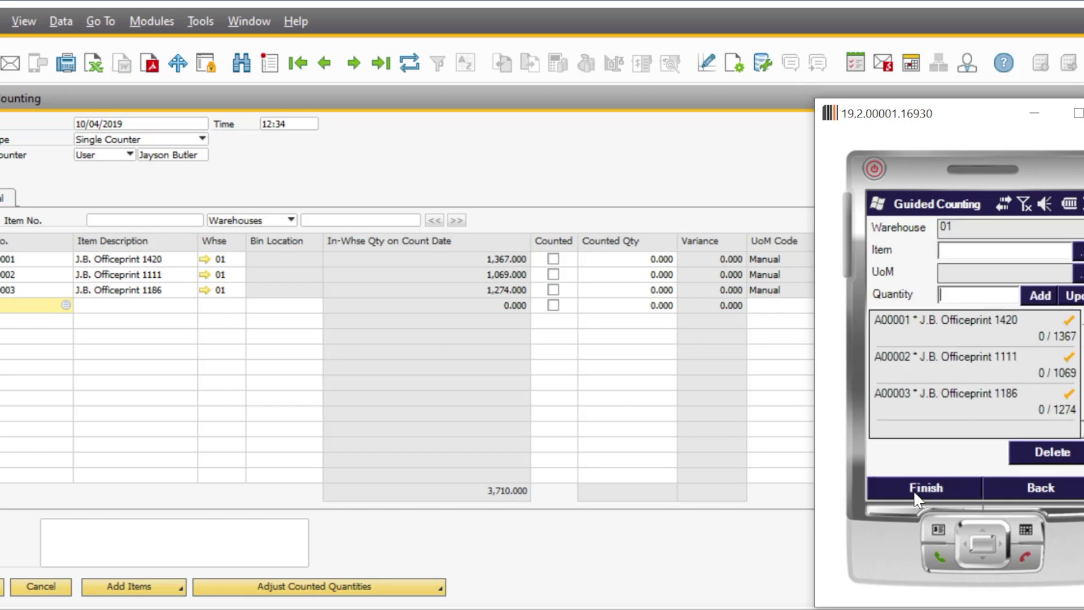
Step: Count 1370 units of A00001 and 1085 units of A00002
{"action": "left_click", "coordinate": [940, 324]}
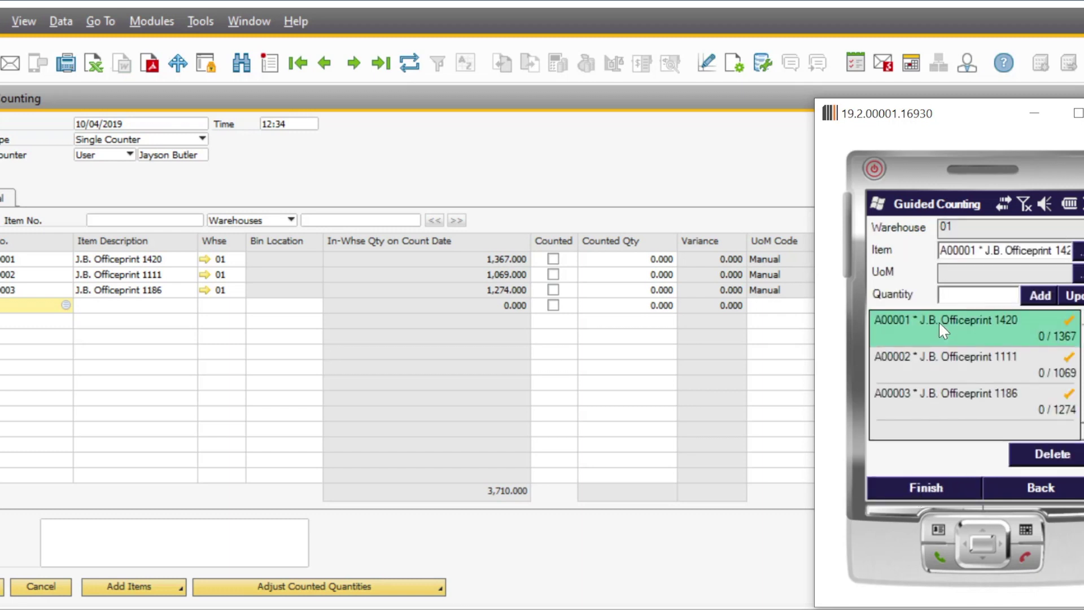
{"action": "type", "text": "1370"}
{"action": "left_click", "coordinate": [1041, 296]}
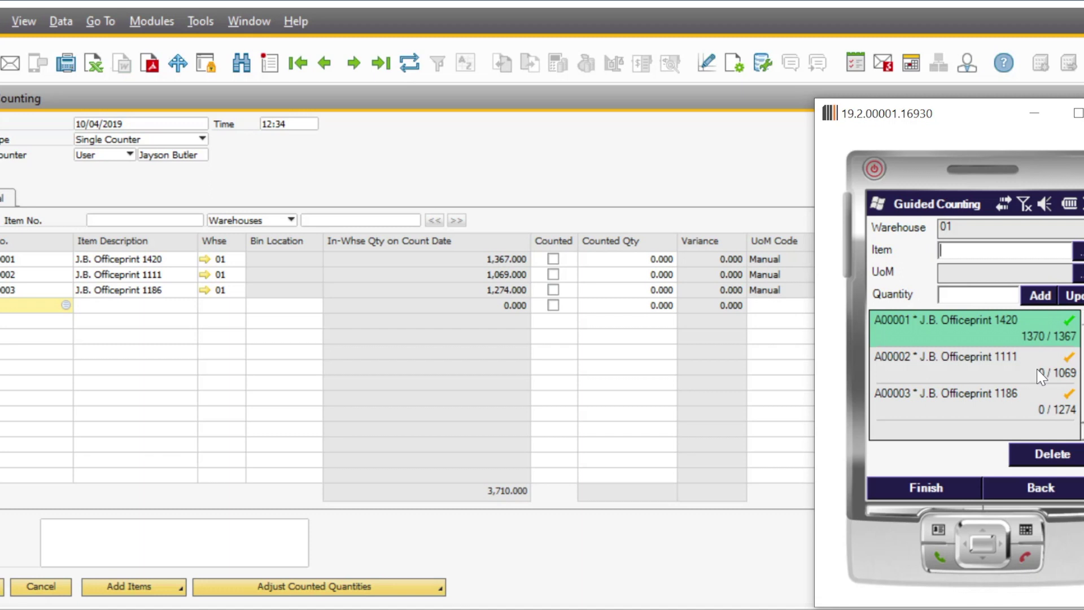
{"action": "left_click", "coordinate": [1041, 375]}
{"action": "left_click", "coordinate": [998, 297]}
{"action": "type", "text": "108"}
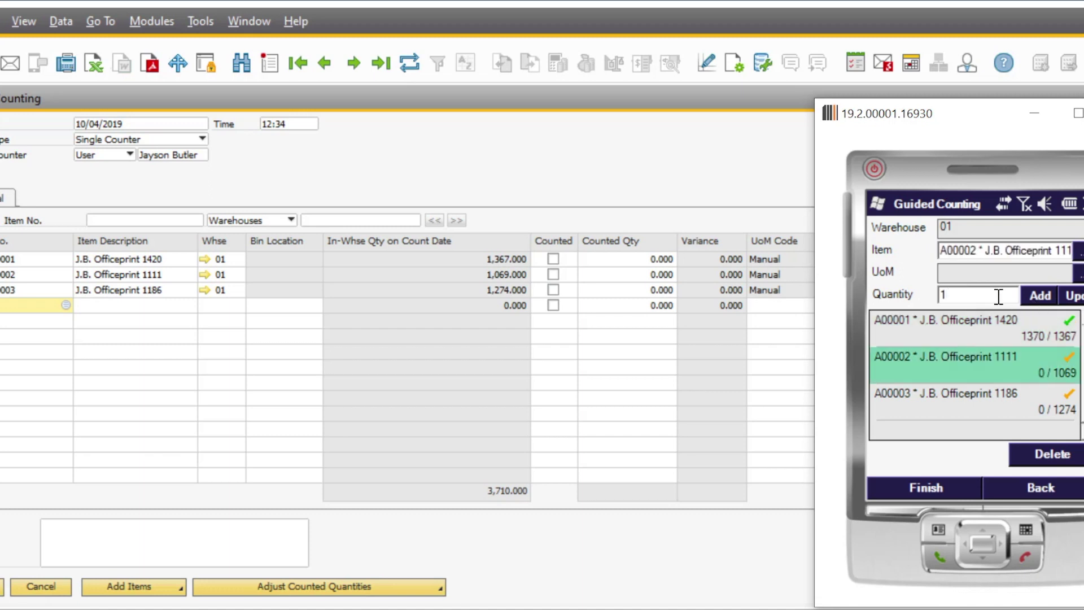
{"action": "type", "text": "5"}
{"action": "left_click", "coordinate": [1040, 295]}
Step: Count 1270 units of A00003, finish the count, and refresh document 9
{"action": "left_click", "coordinate": [1031, 396]}
{"action": "type", "text": "127"}
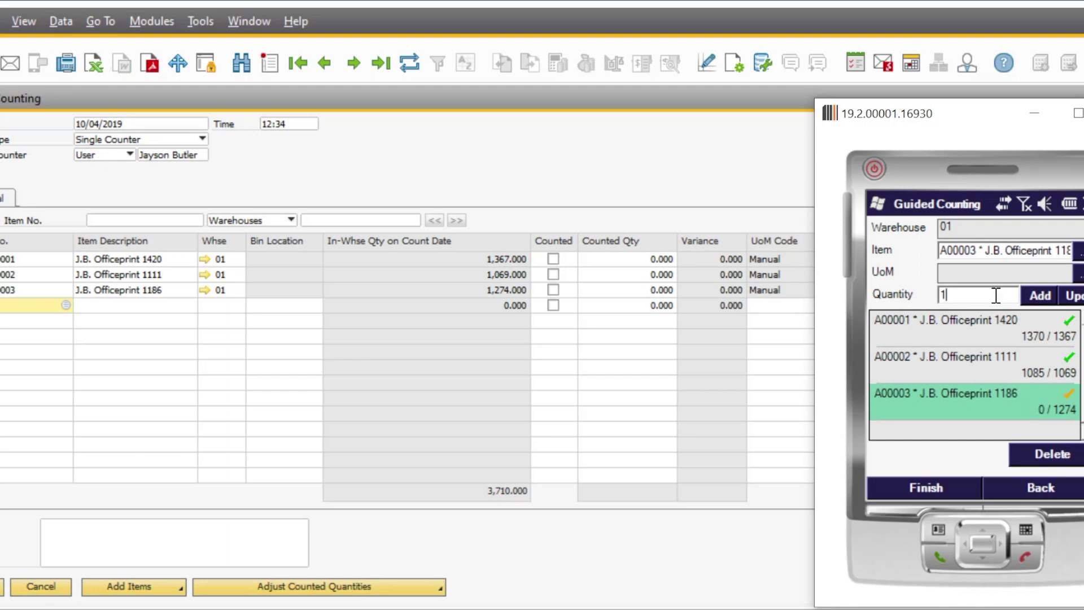
{"action": "type", "text": "0"}
{"action": "left_click", "coordinate": [1040, 298]}
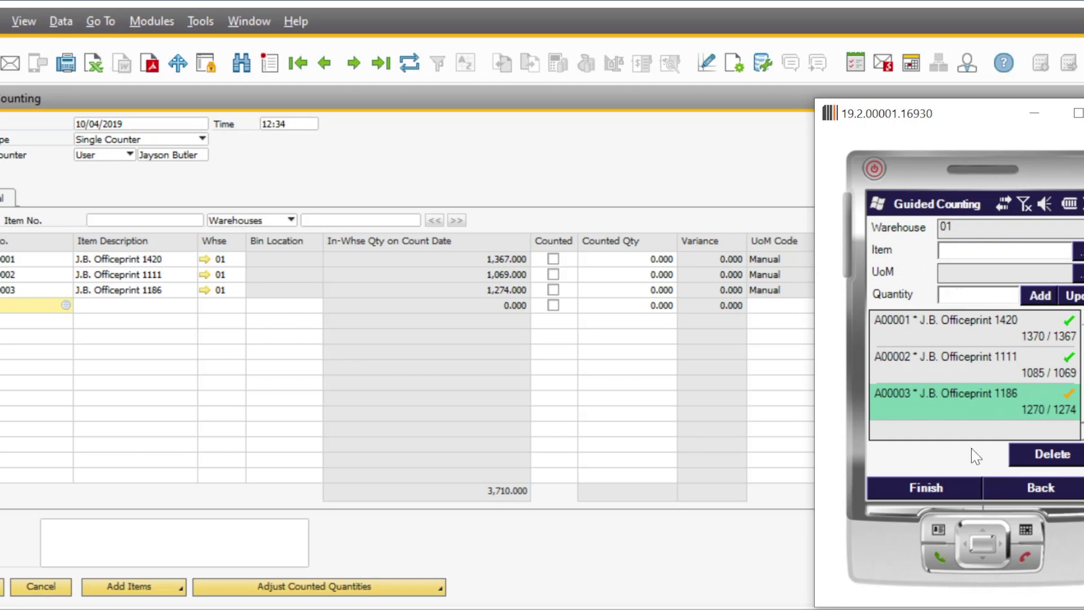
{"action": "left_click", "coordinate": [925, 487]}
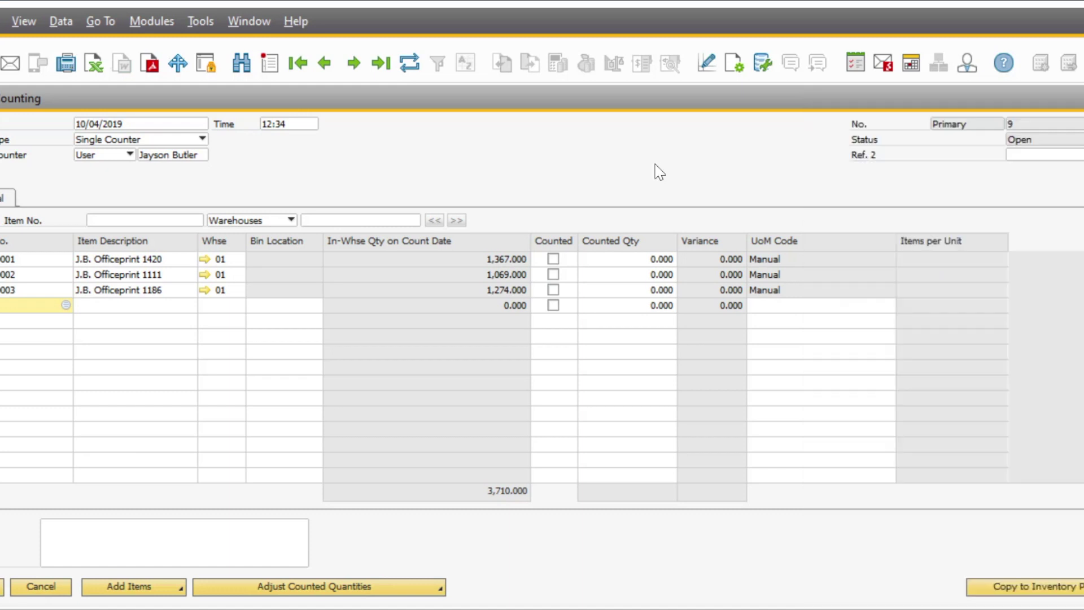
{"action": "left_click", "coordinate": [414, 65]}
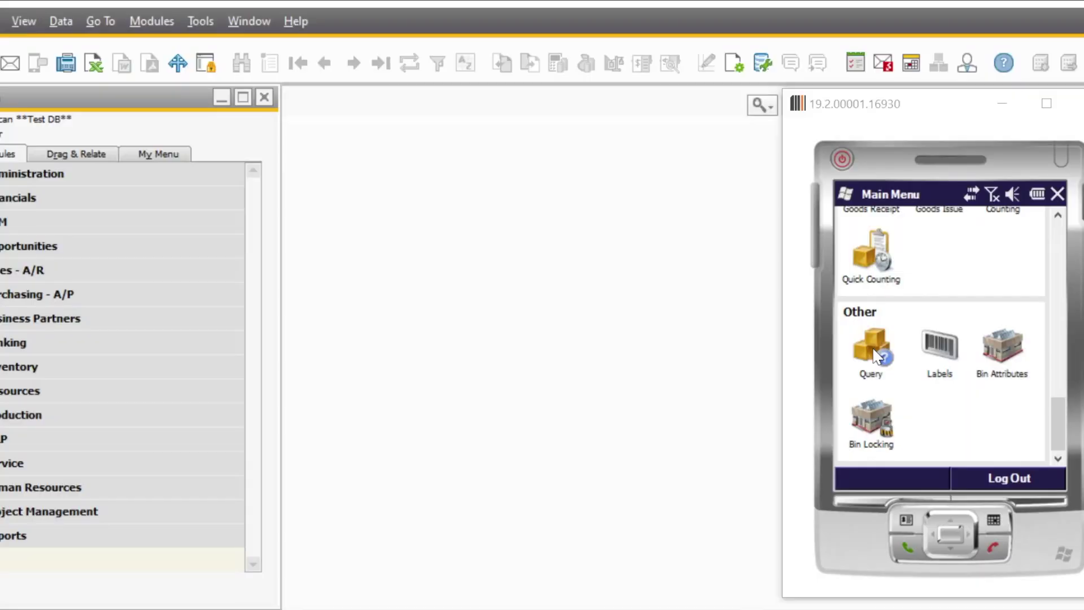
Step: Query warehouse 01 stock and list the 80 serial numbers of A00006 Rainbow 1200 Laser Series
{"action": "left_click", "coordinate": [876, 356]}
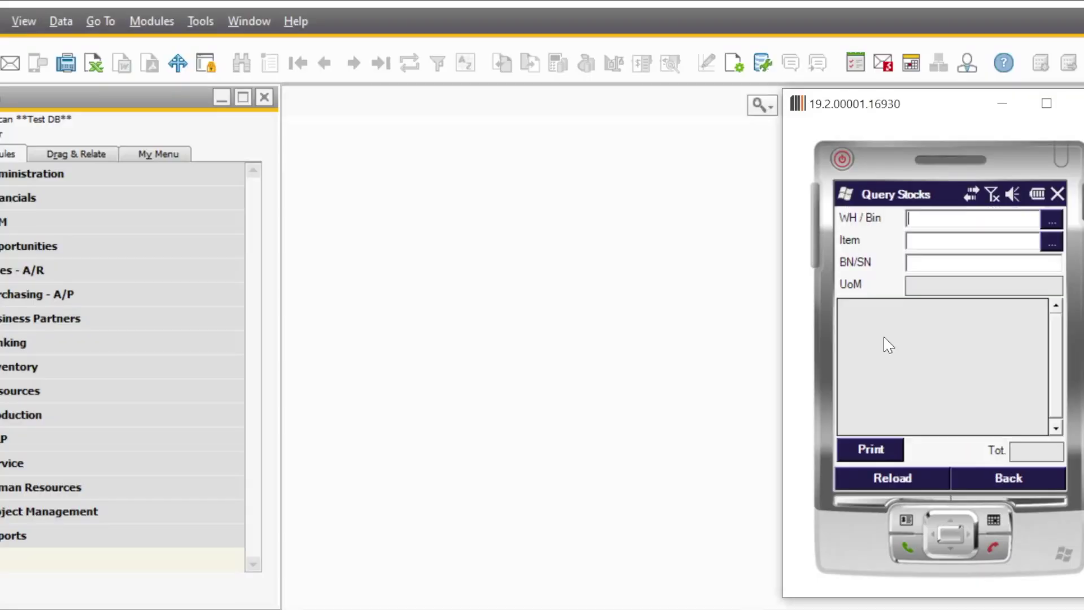
{"action": "type", "text": "01"}
{"action": "left_click", "coordinate": [898, 484]}
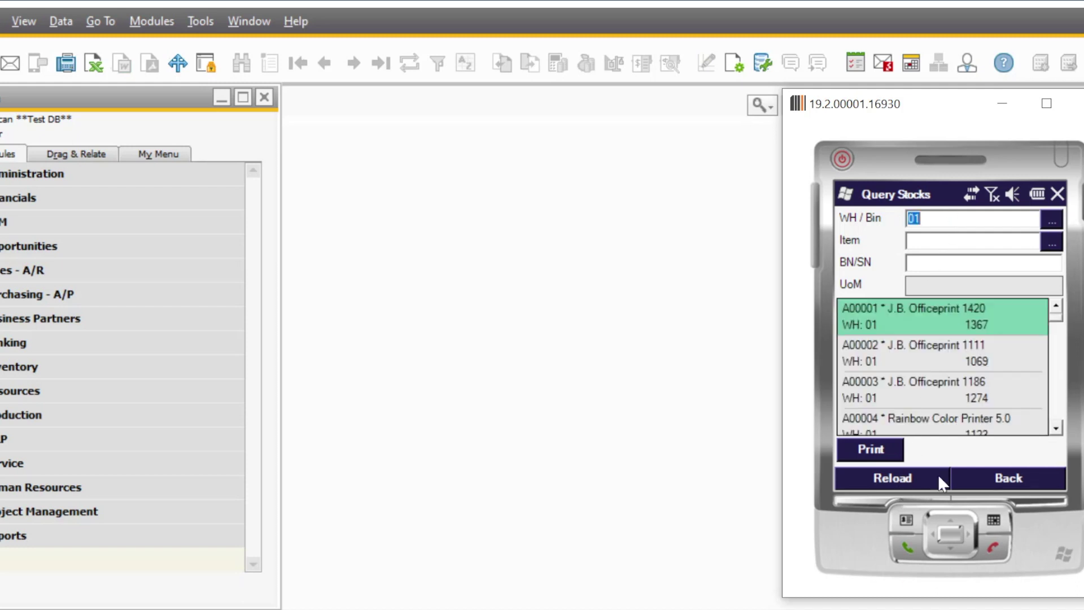
{"action": "left_click", "coordinate": [1056, 428]}
{"action": "left_click", "coordinate": [1057, 429]}
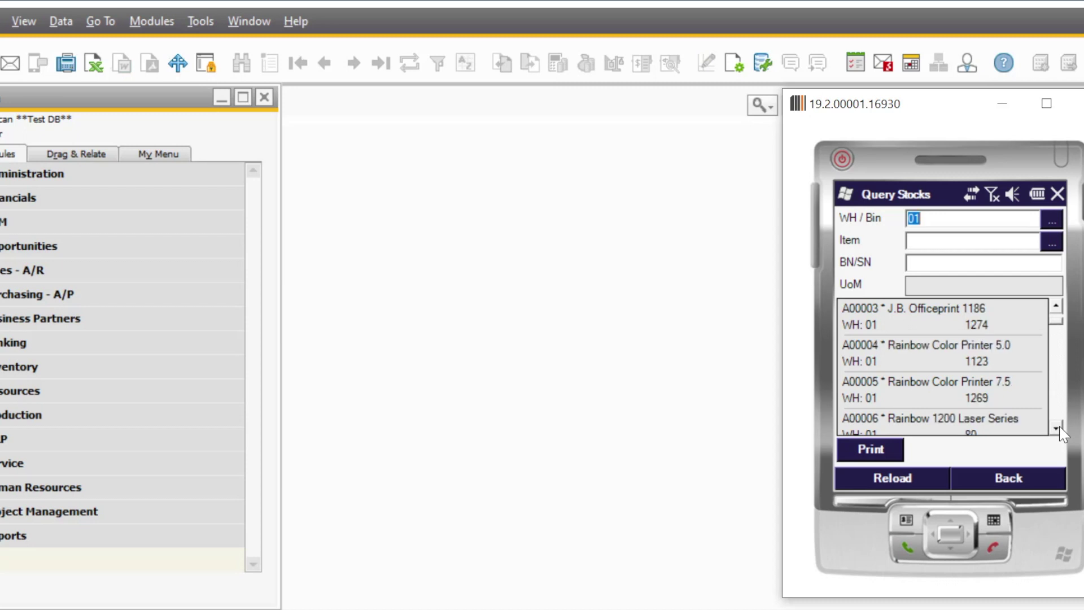
{"action": "left_click", "coordinate": [1057, 429]}
{"action": "left_click", "coordinate": [916, 389]}
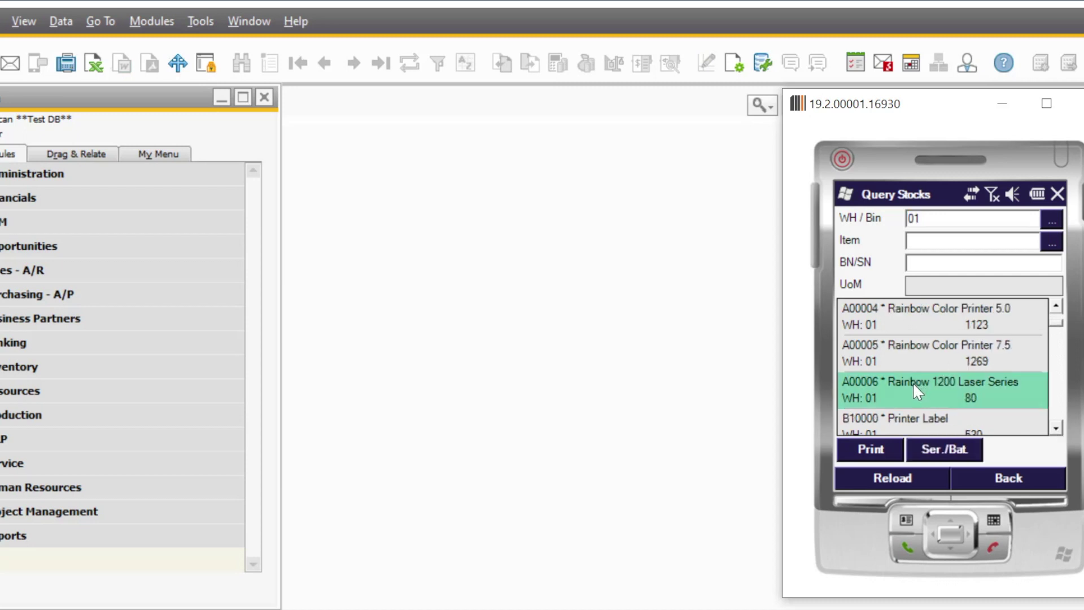
{"action": "left_click", "coordinate": [944, 450]}
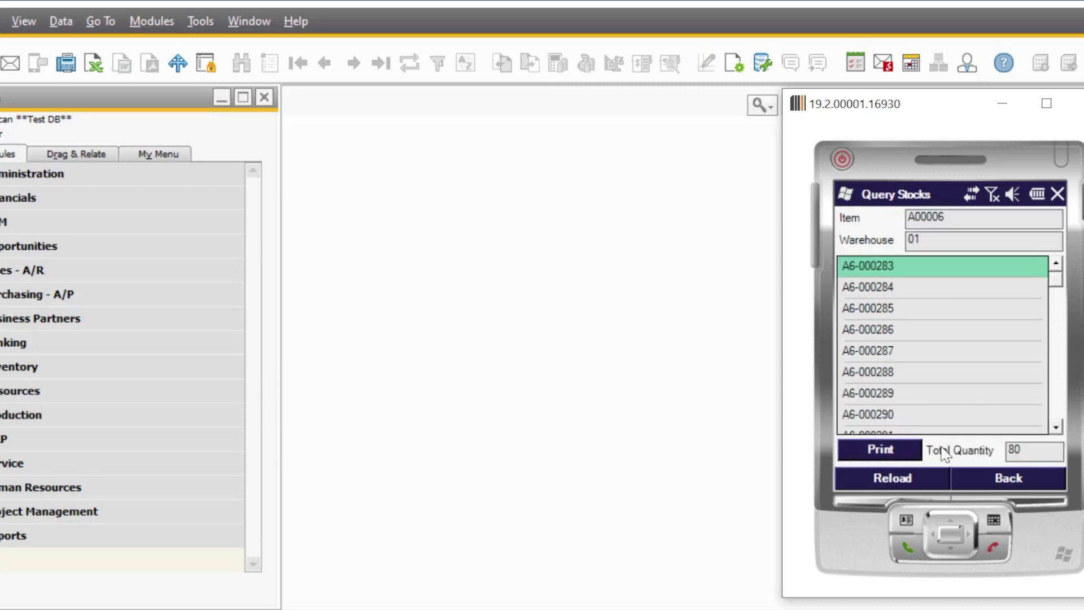